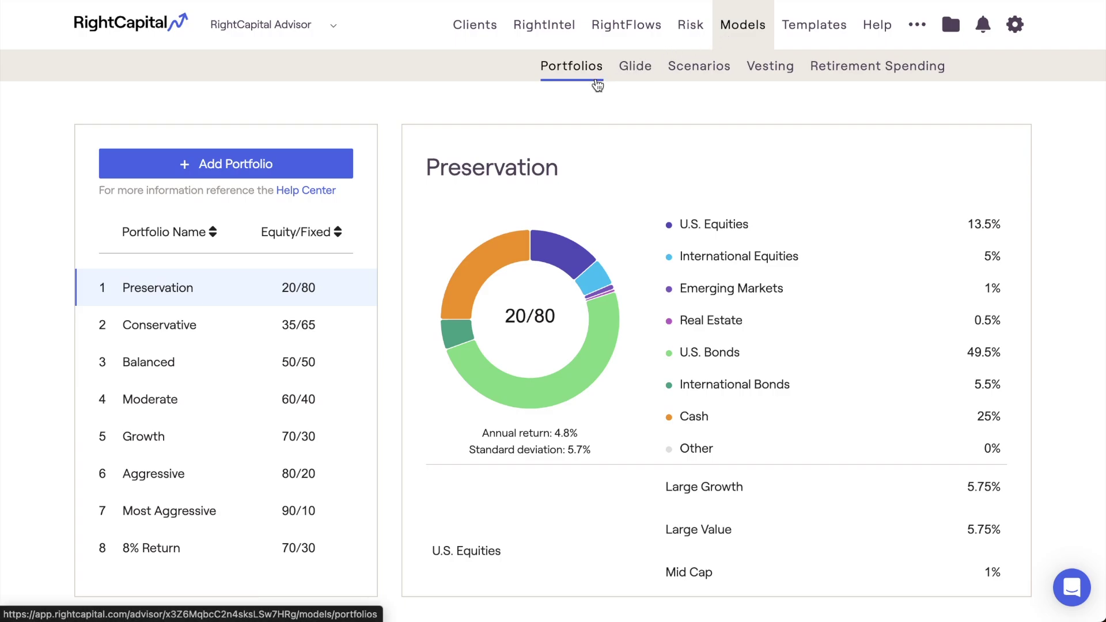
Browse the Glide, Scenarios, Vesting and Retirement Spending model libraries, finishing on Scenarios
left_click(636, 83)
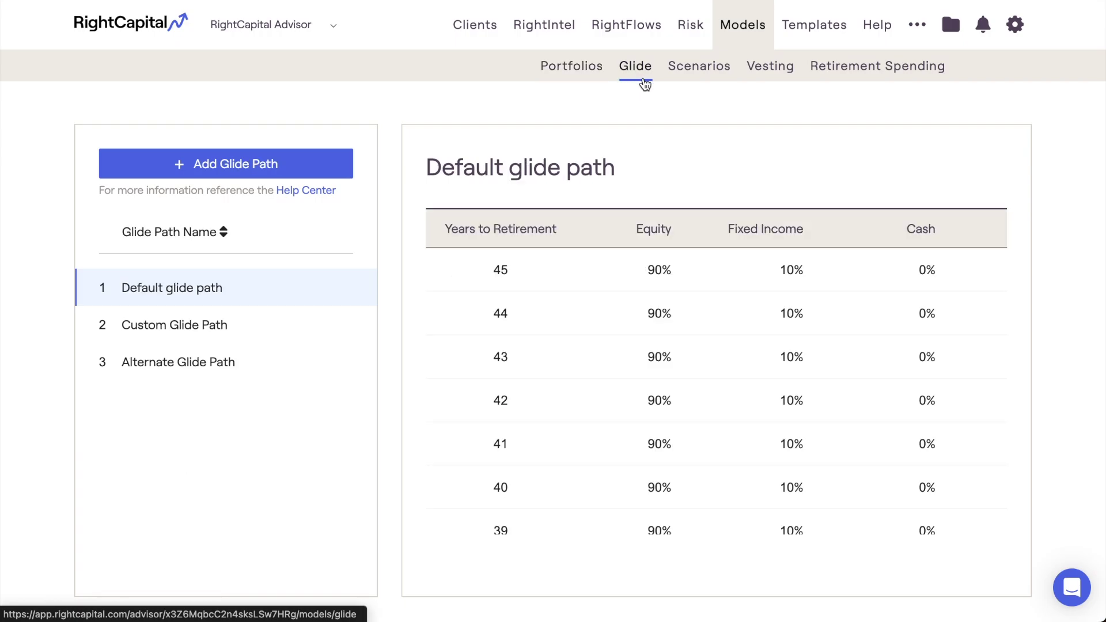
left_click(683, 84)
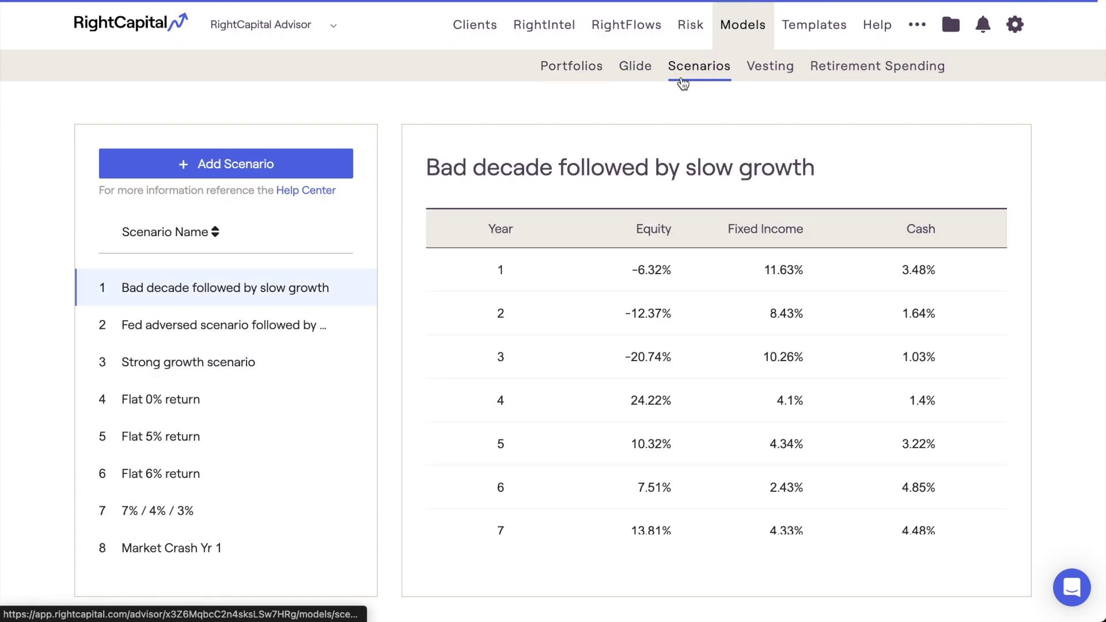
left_click(755, 82)
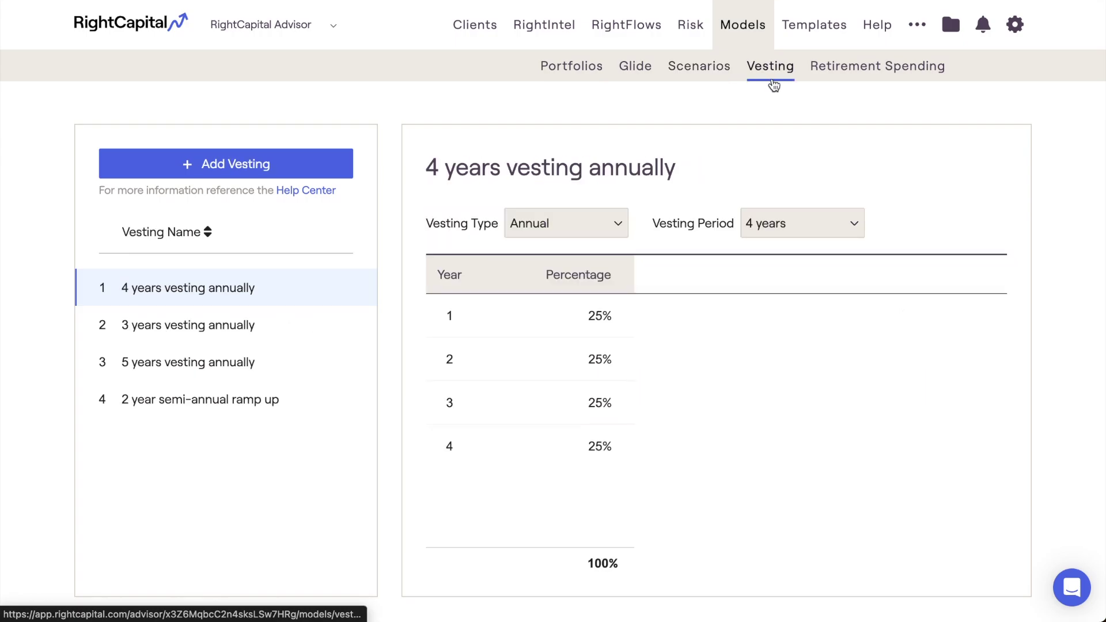
left_click(815, 81)
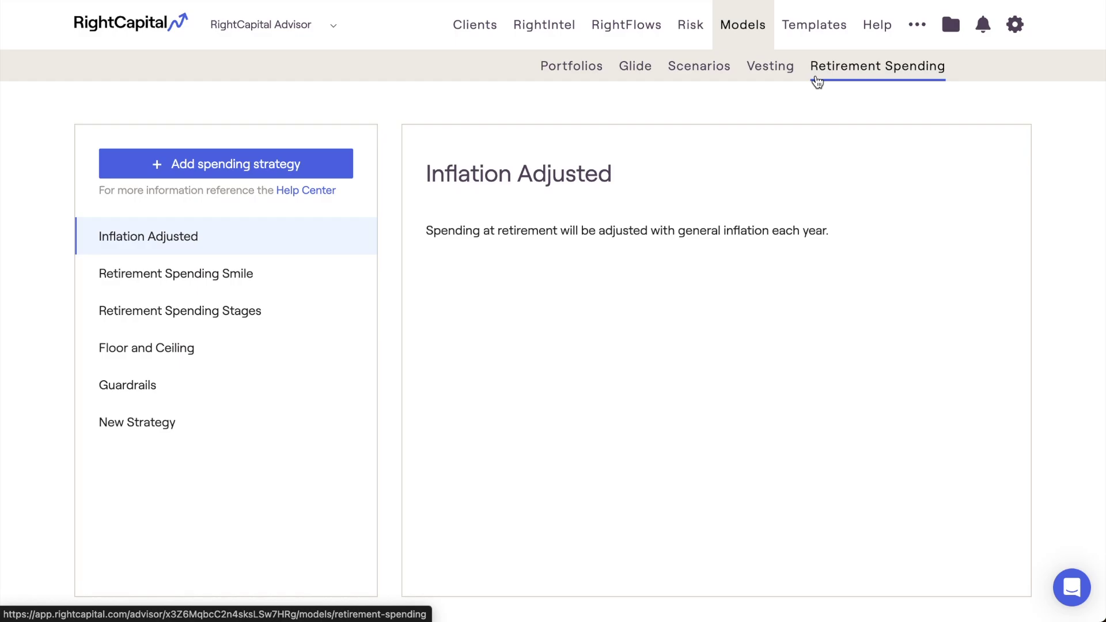
left_click(692, 82)
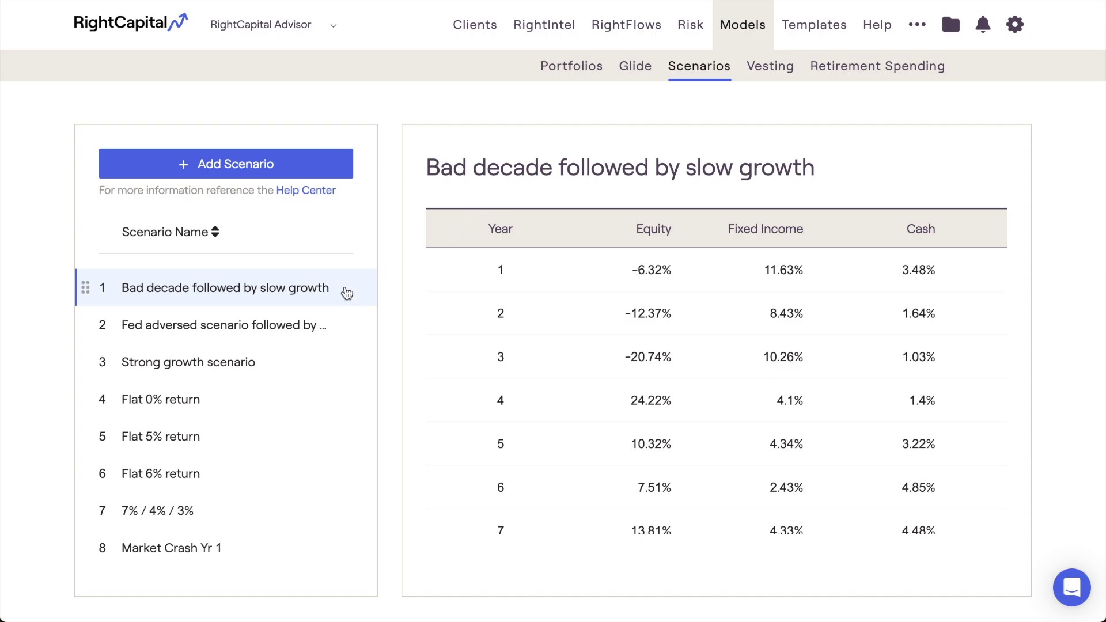
Compare yearly returns of Fed adversed, Flat 0%, Bad decade scenarios, ending on Strong growth
left_click(343, 317)
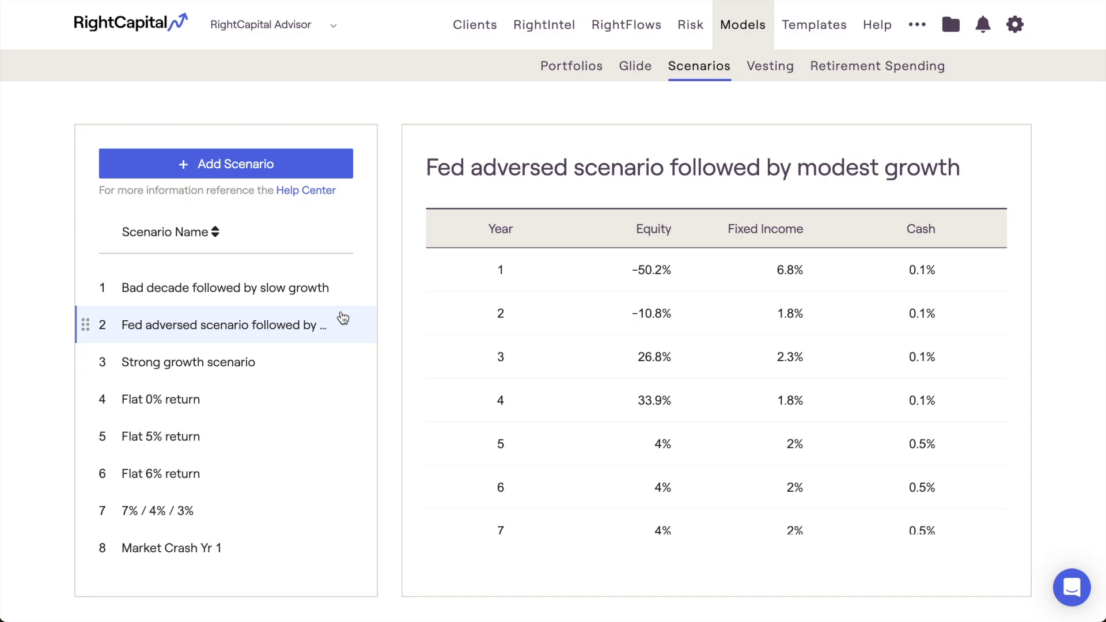
left_click(326, 357)
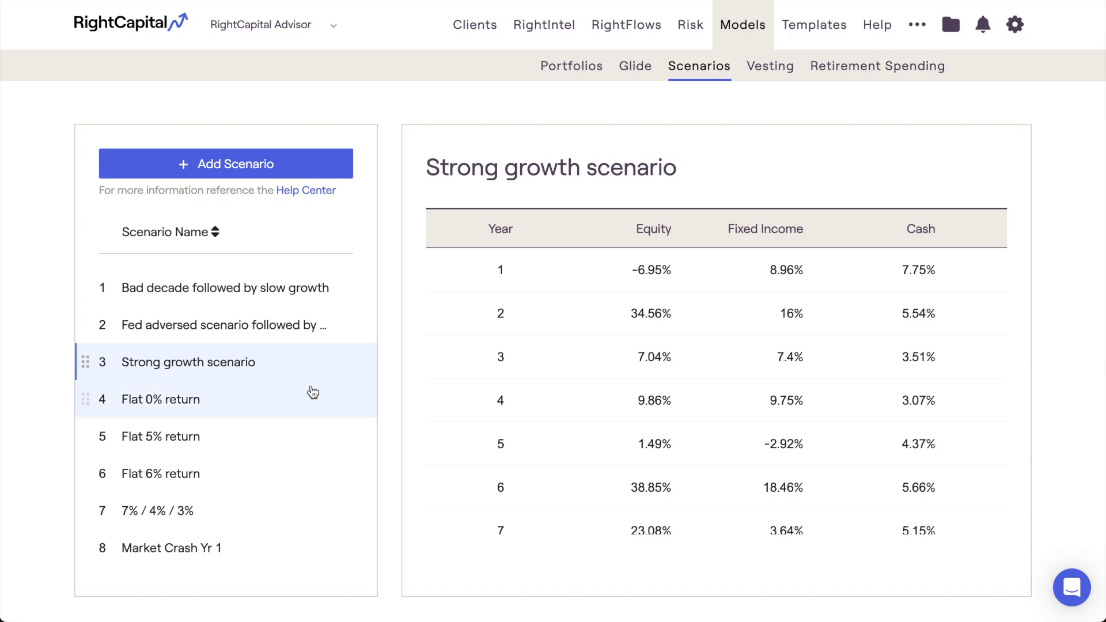
left_click(310, 397)
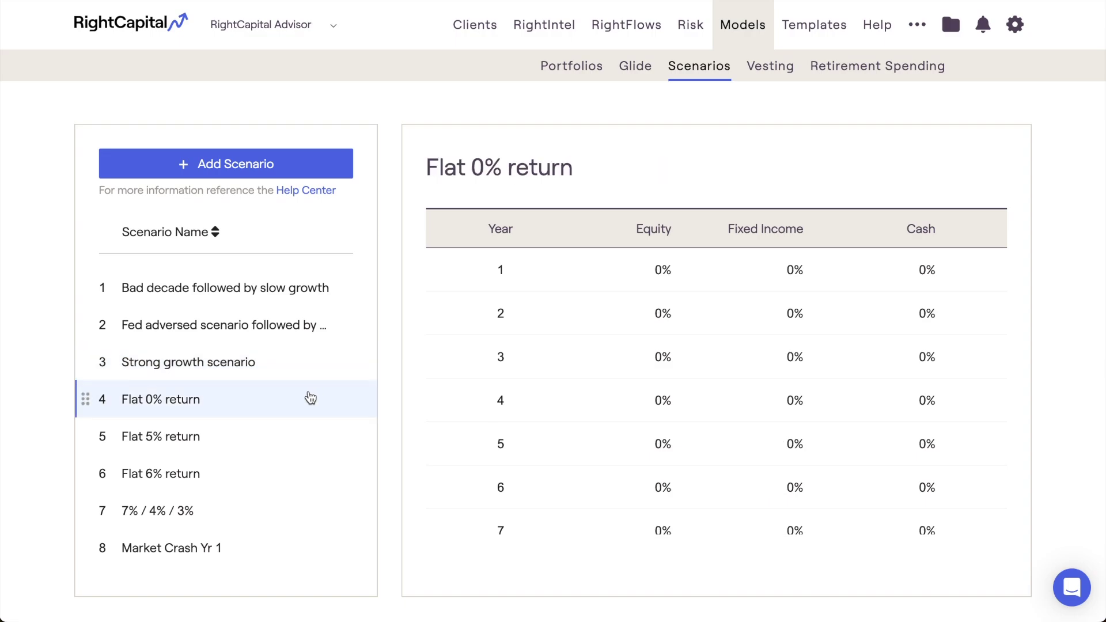
left_click(300, 297)
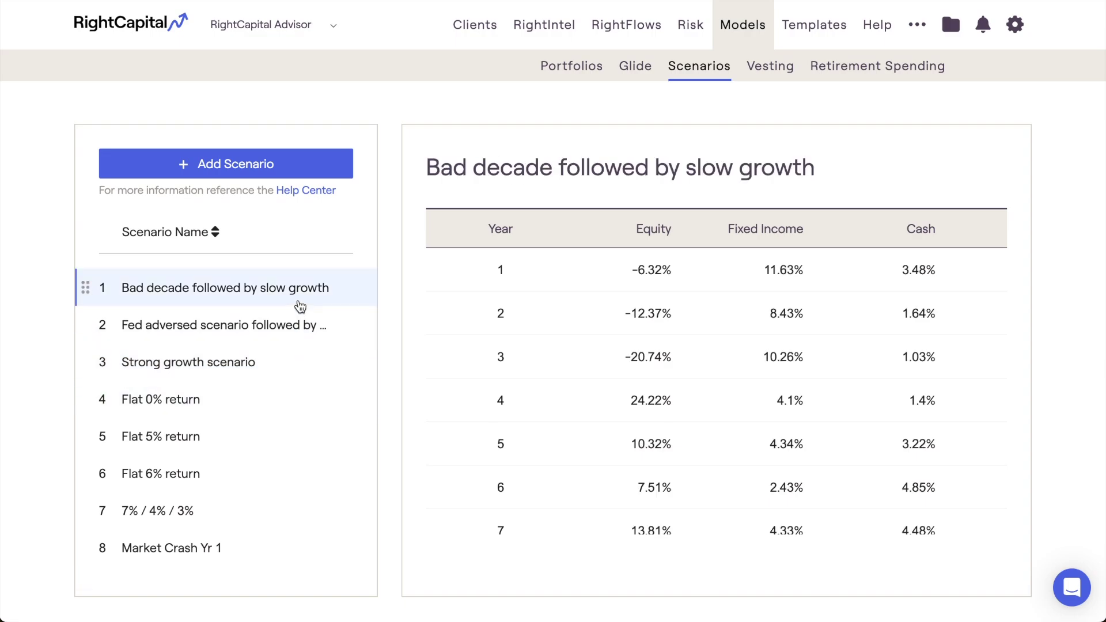
scroll(522, 395, "down", 5)
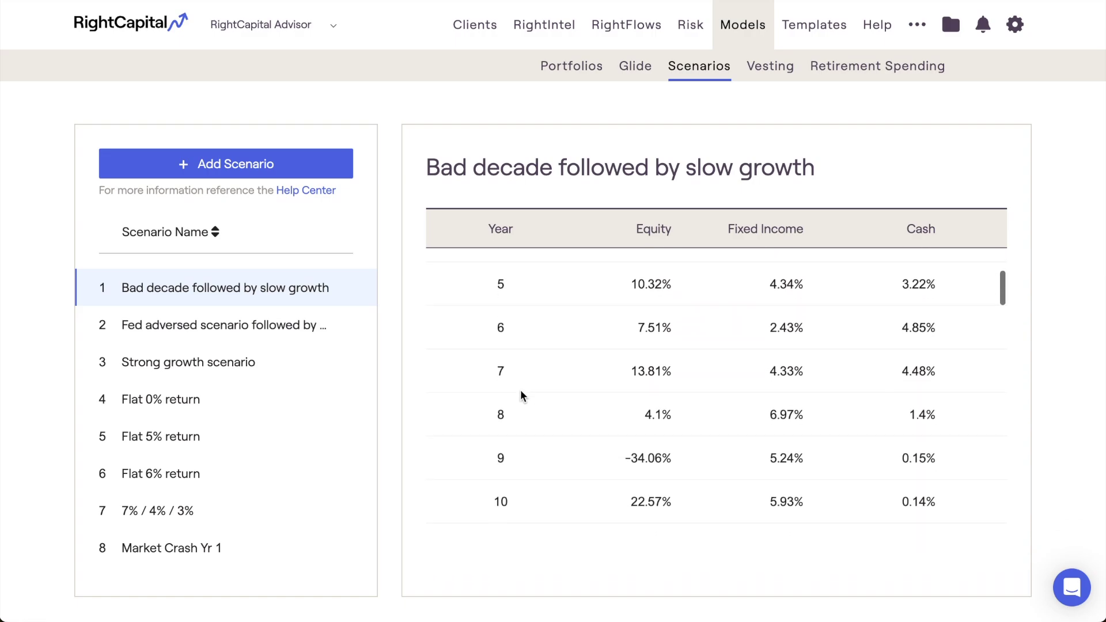
scroll(522, 395, "down", 7)
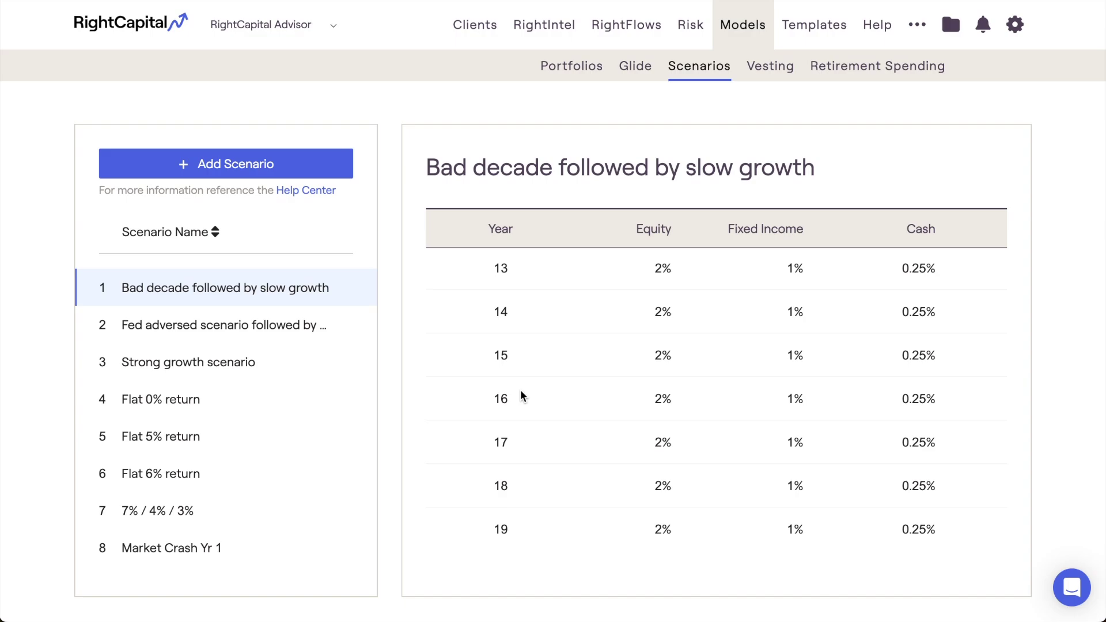
left_click(316, 403)
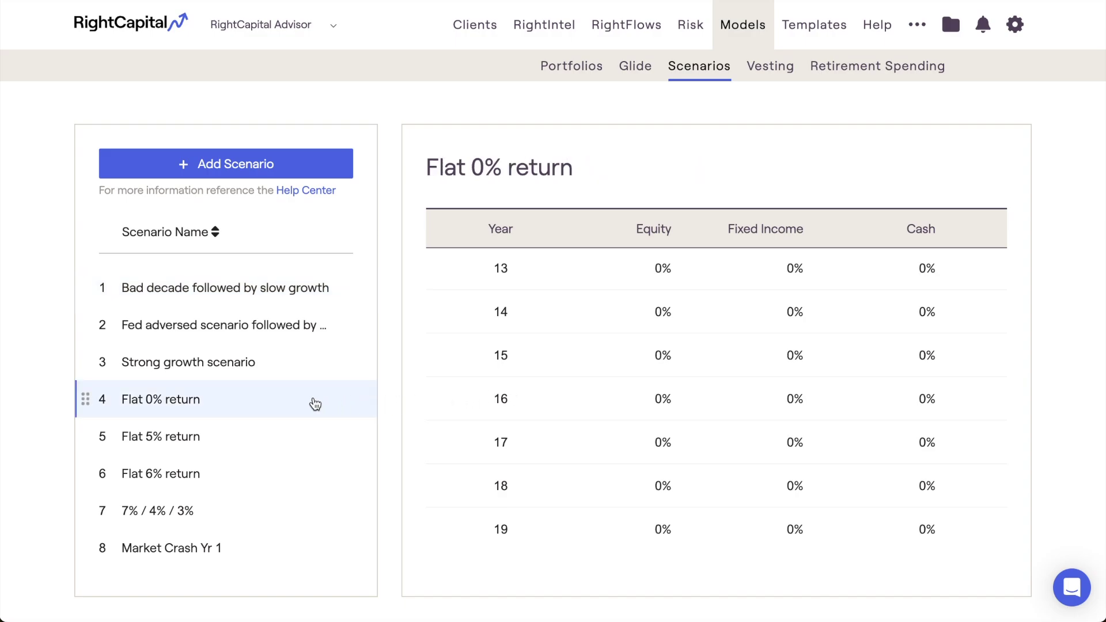
scroll(531, 297, "up", 10)
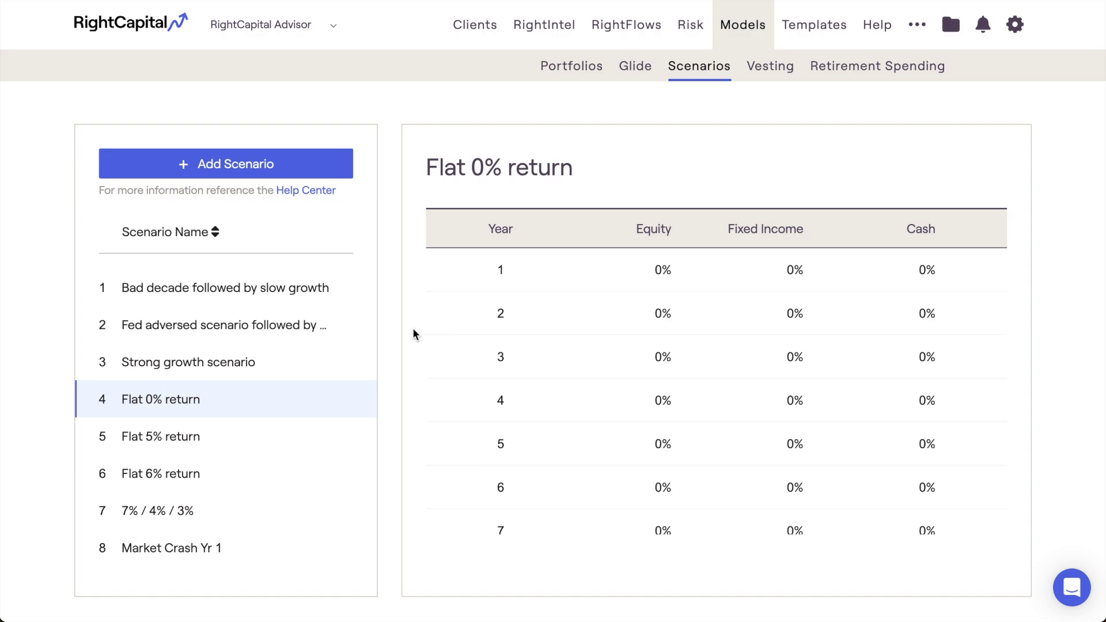
left_click(321, 359)
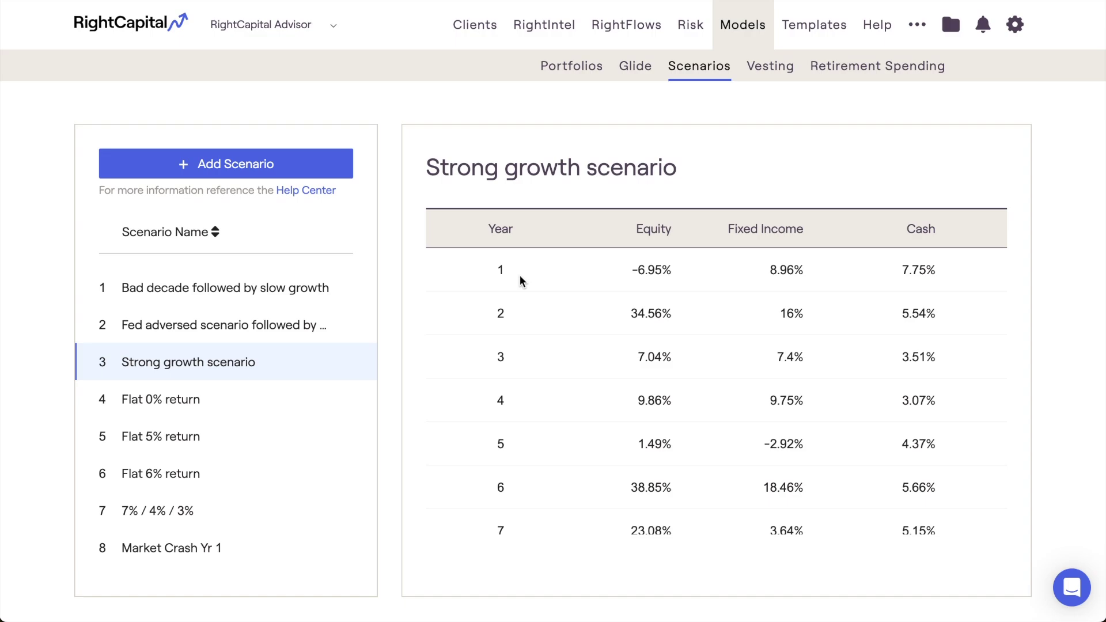
Add a return scenario named 'Custom Return Scenario' and bring up its Quick fill menu
left_click(311, 168)
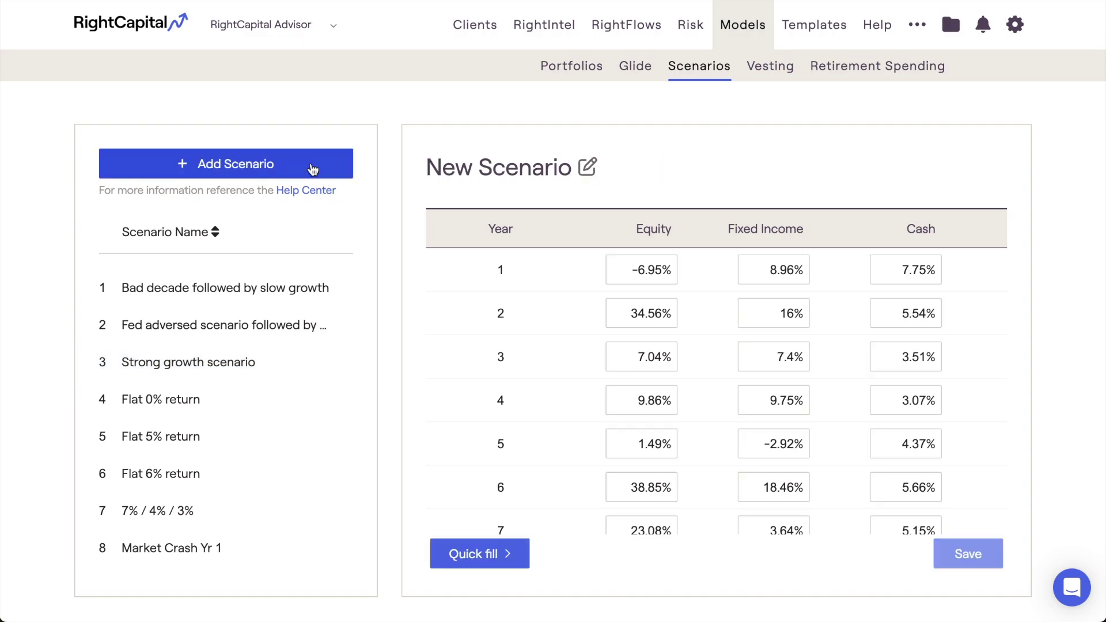
scroll(284, 296, "down", 2)
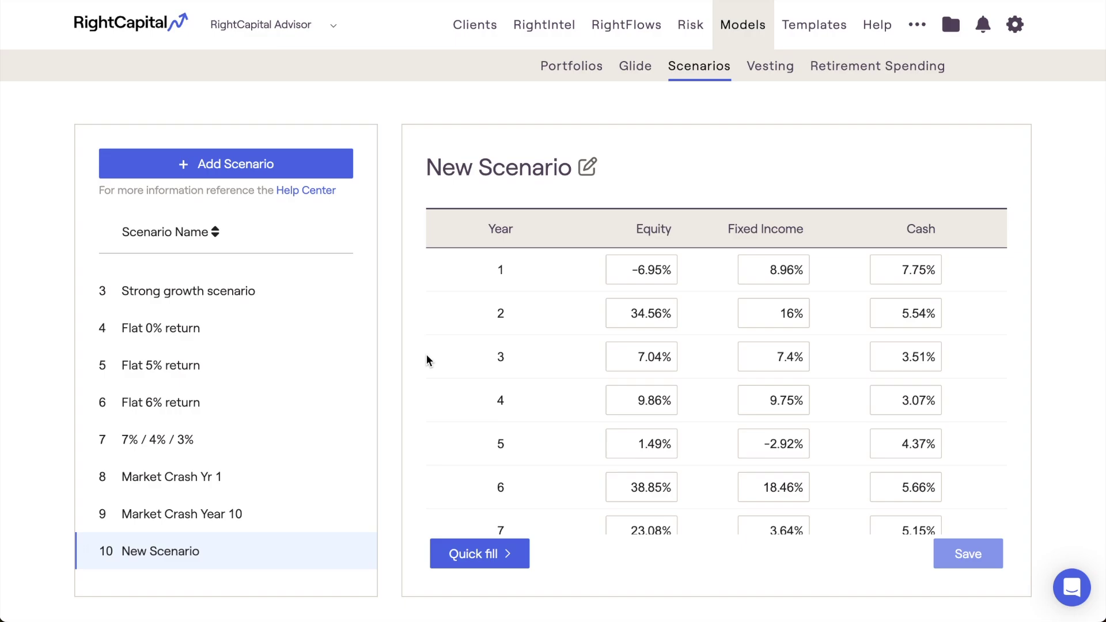
left_click(587, 167)
left_click_drag(470, 167, 410, 169)
type("Custom Return Scenari")
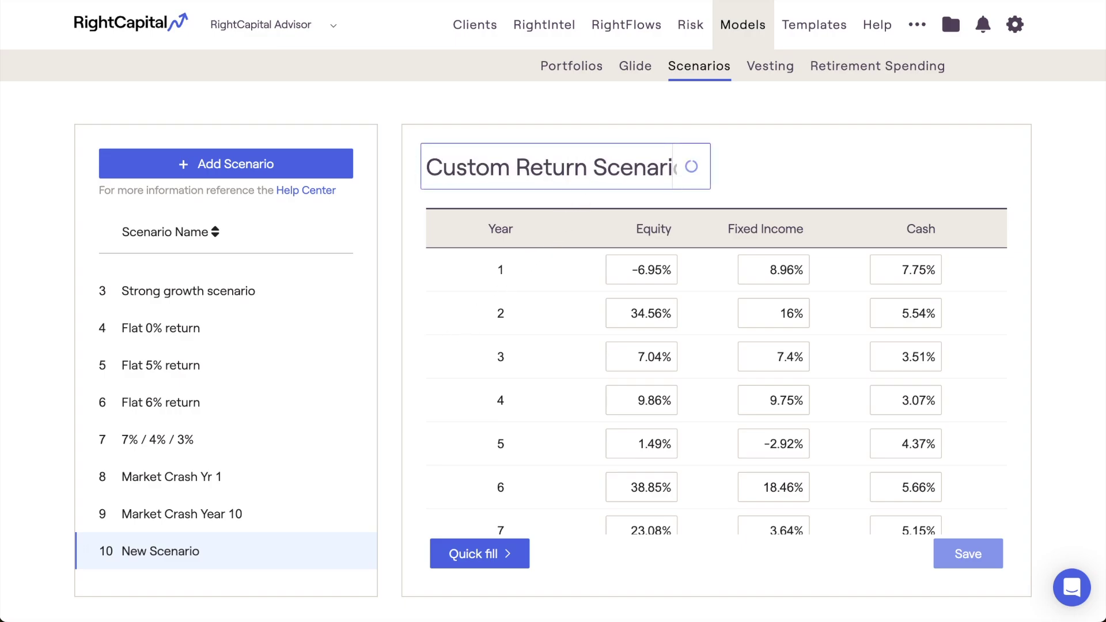
key("Return")
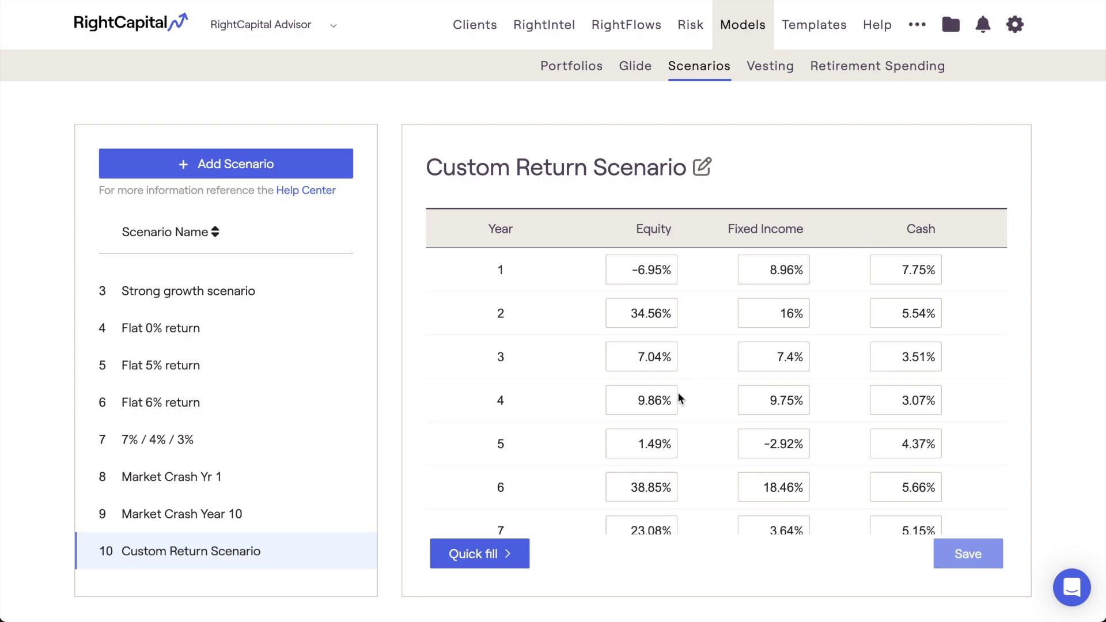
left_click(508, 560)
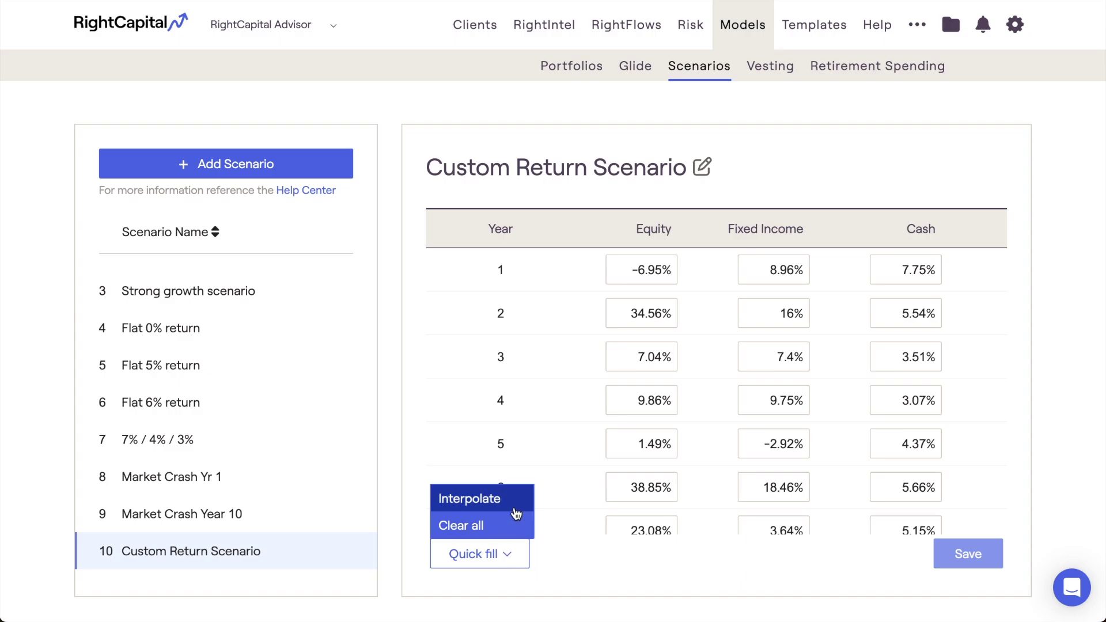
Clear all returns, then enter year 1 as 10% equity, 5% fixed income, 2% cash
left_click(505, 533)
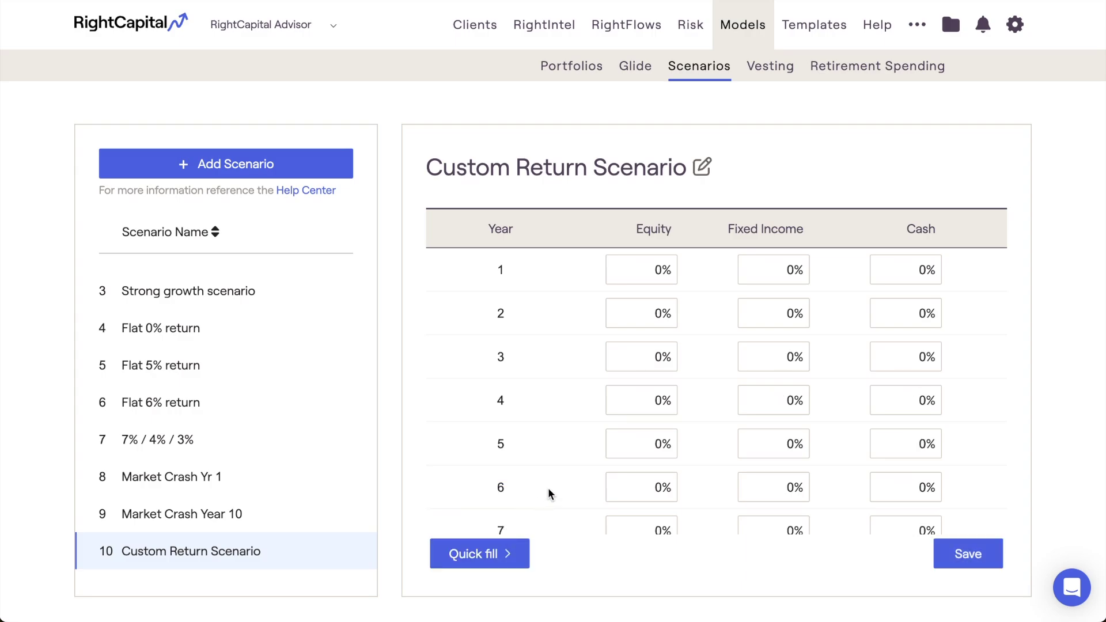
left_click(651, 270)
type("1")
left_click(751, 270)
type("5")
left_click(887, 268)
type("2")
Enter year-50 returns of 10% equity, 5% fixed income and 2% cash
scroll(738, 420, "down", 20)
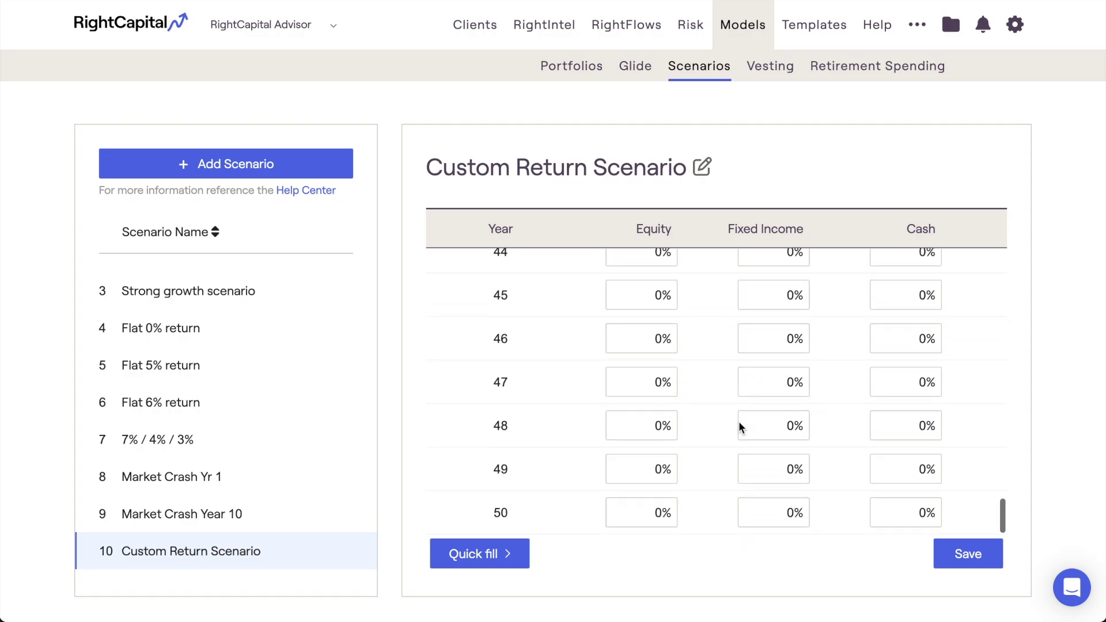
left_click(640, 511)
type("1")
left_click(764, 507)
type("5")
left_click(885, 511)
type("2")
Interpolate returns between year 1 and year 50 and save the Custom Return Scenario
left_click(510, 551)
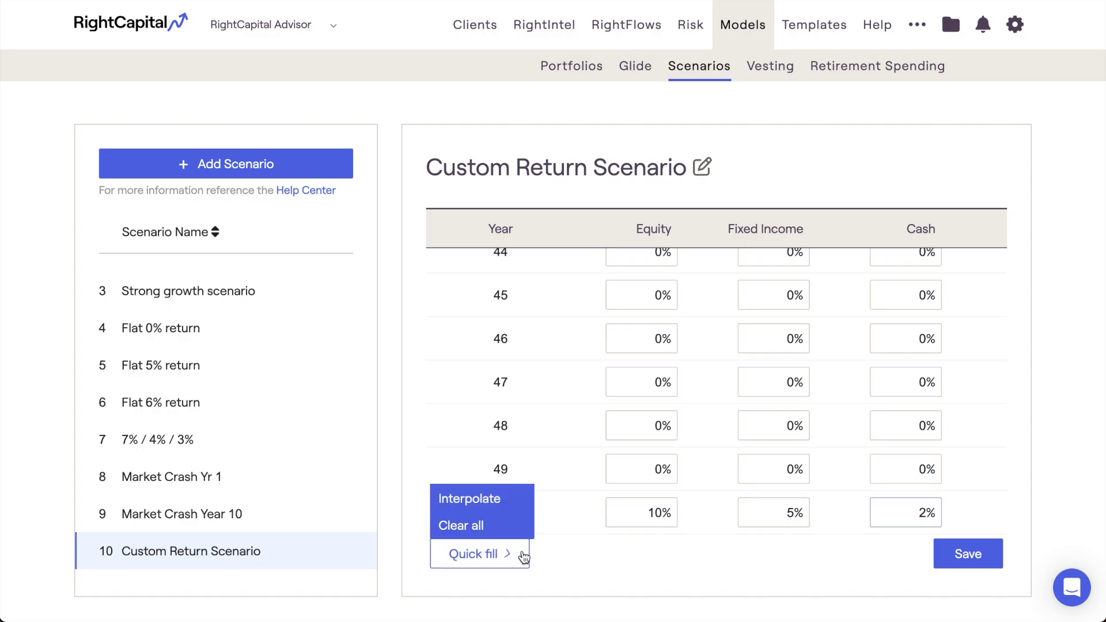
left_click(508, 506)
scroll(554, 447, "up", 6)
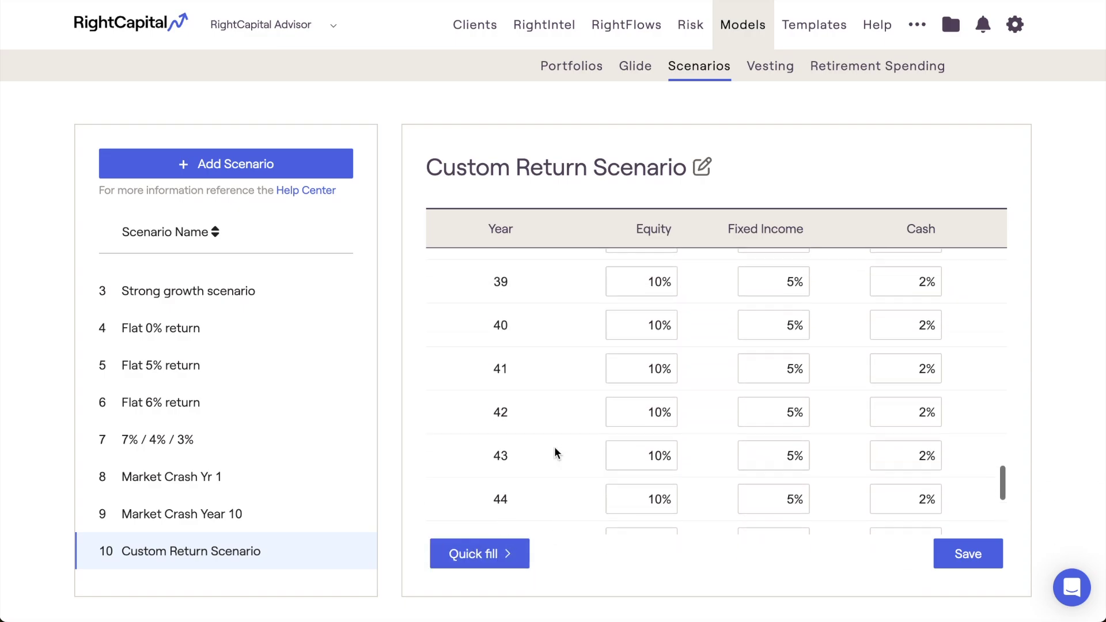
scroll(555, 447, "up", 3)
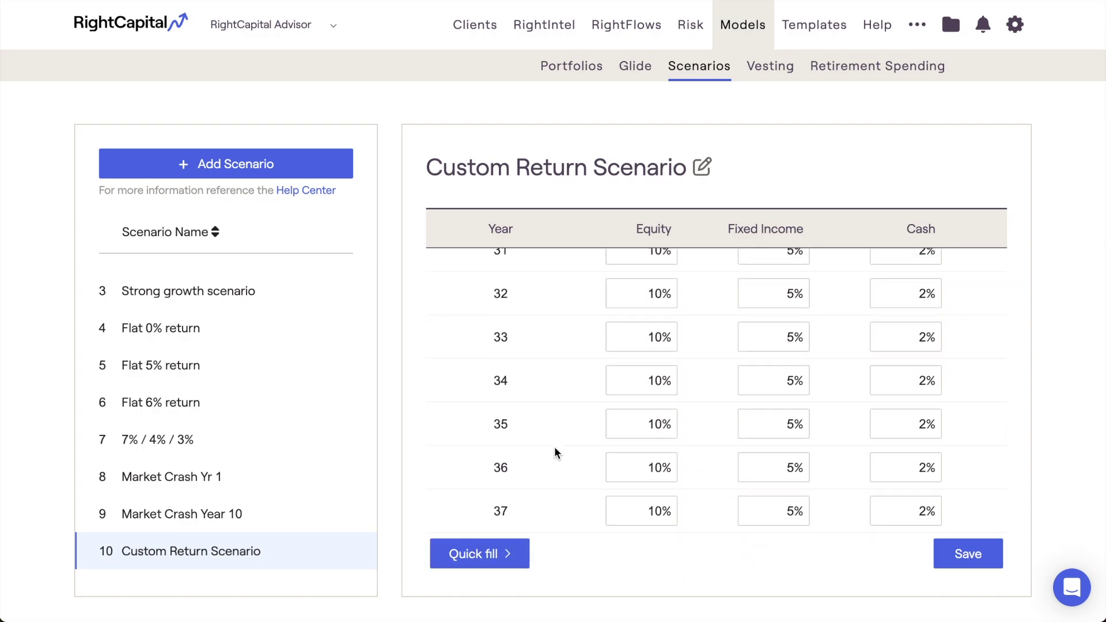
left_click(941, 559)
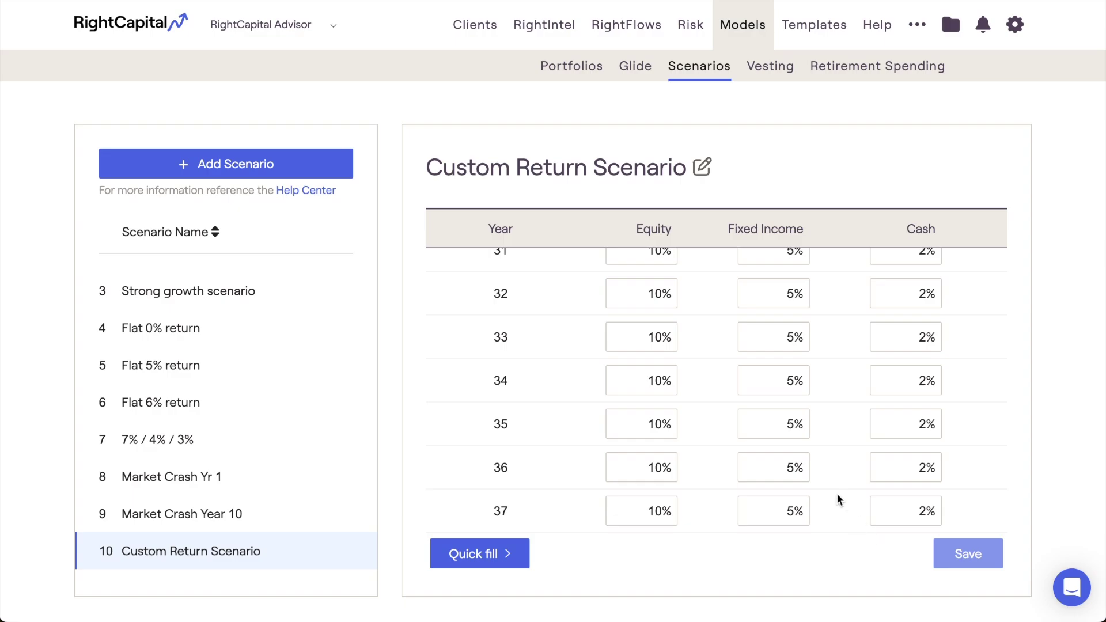
Open the first client's plan on its Retirement Analysis page
left_click(482, 34)
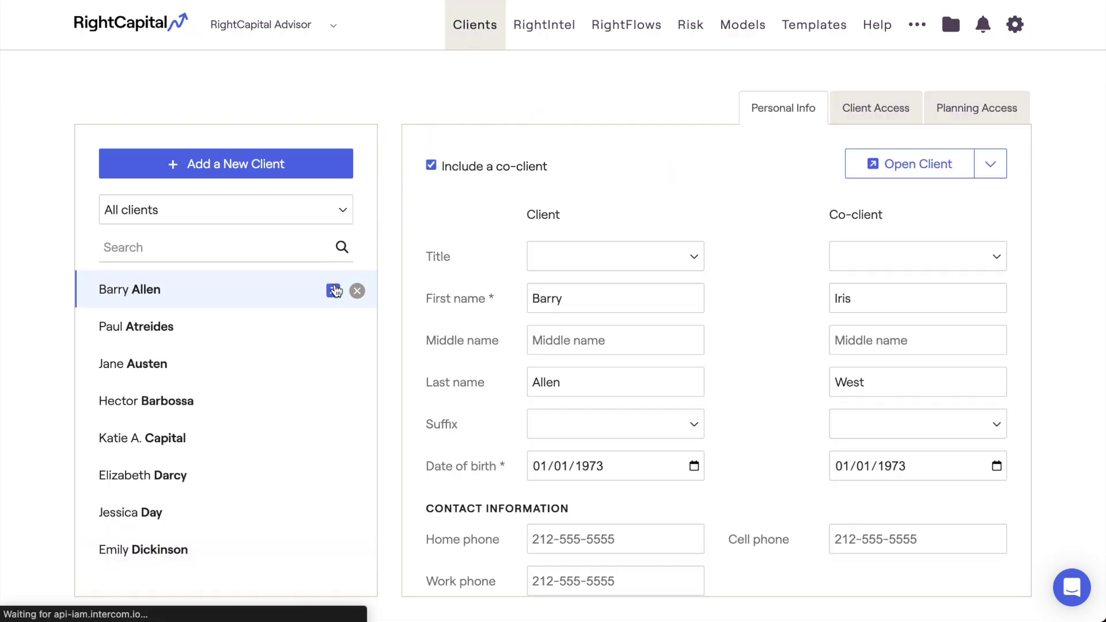
left_click(334, 290)
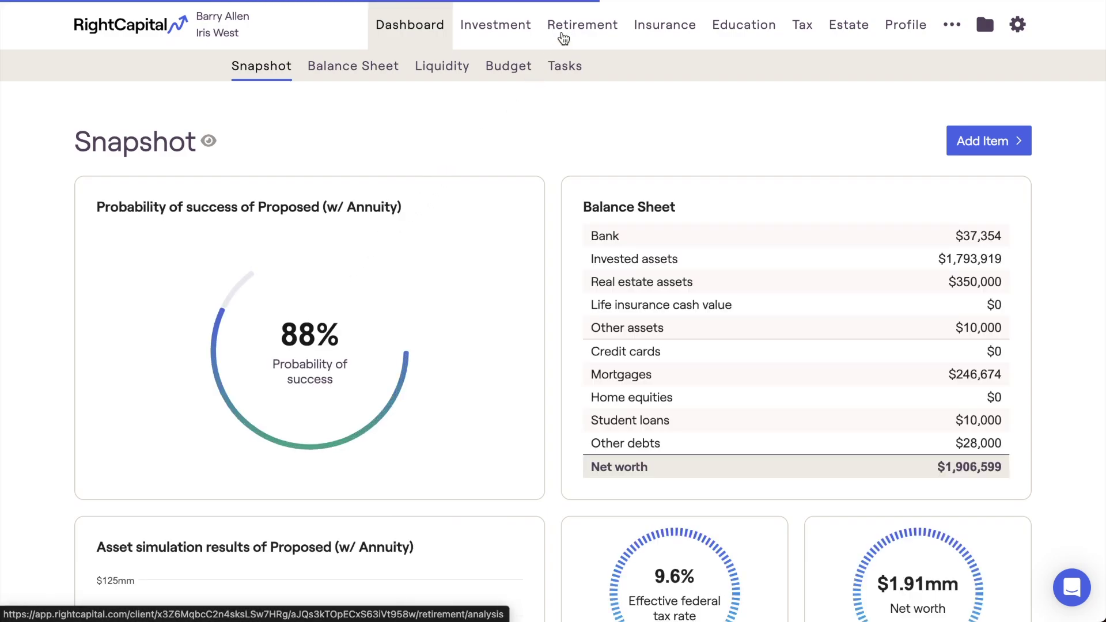
left_click(564, 35)
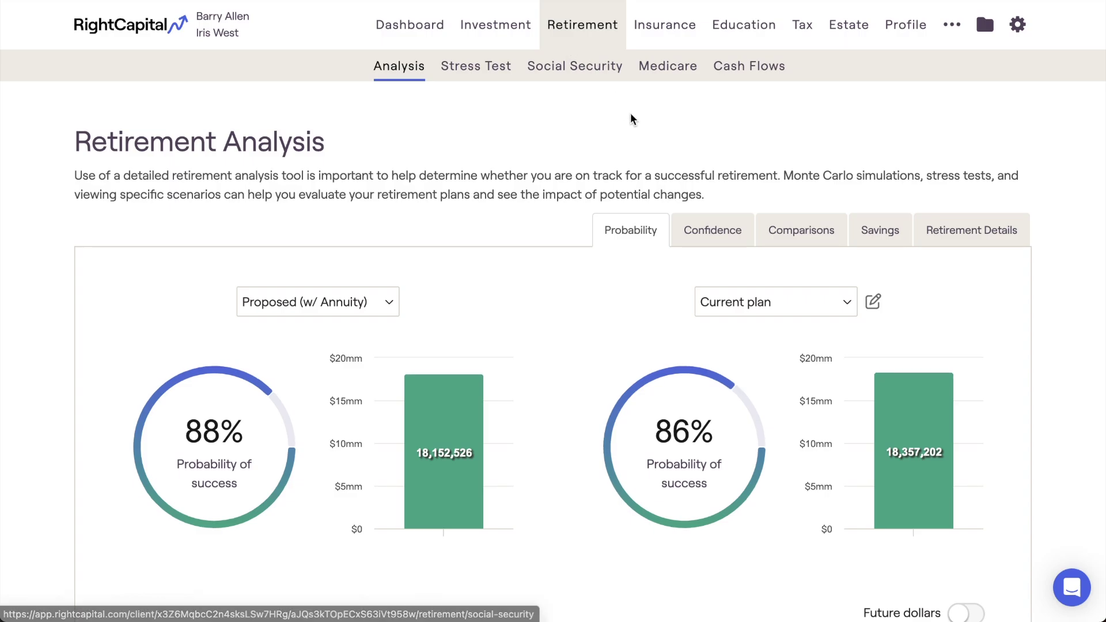
Check the Comparisons chart's scenario list, then switch to the Retirement Details view
left_click(769, 227)
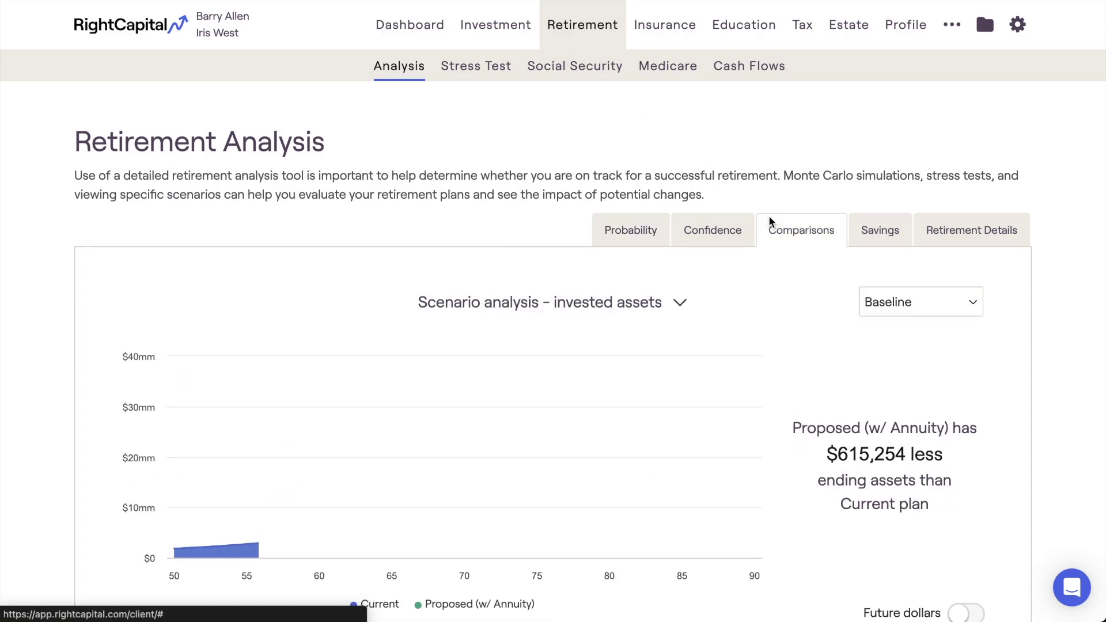
left_click(930, 302)
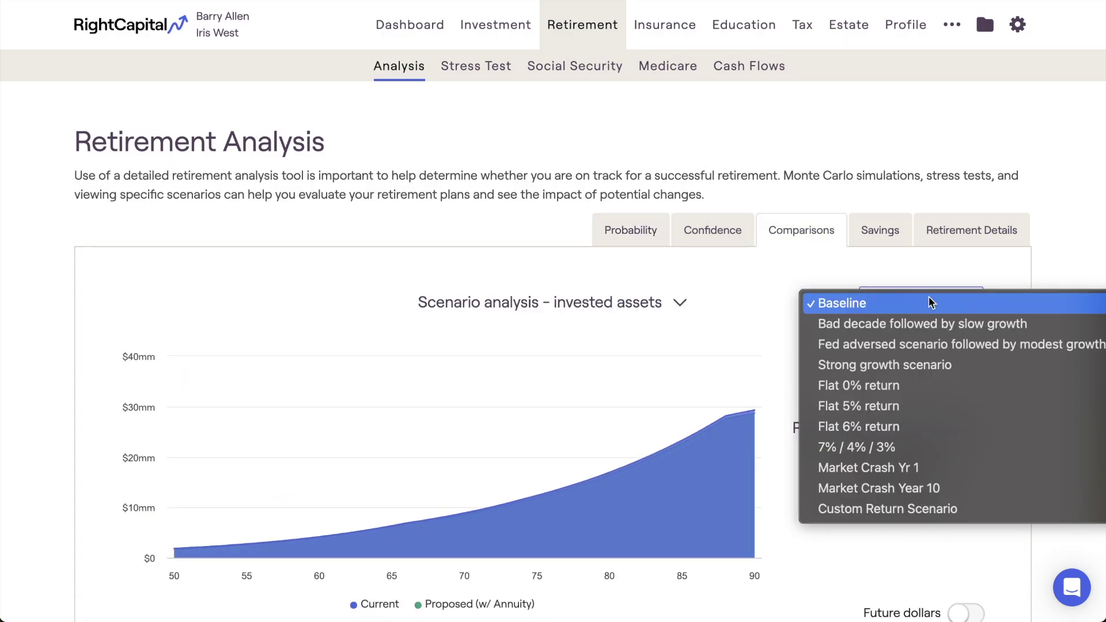
left_click(951, 241)
Choose Custom Return Scenario in the Retirement Details scenario dropdown
left_click(954, 242)
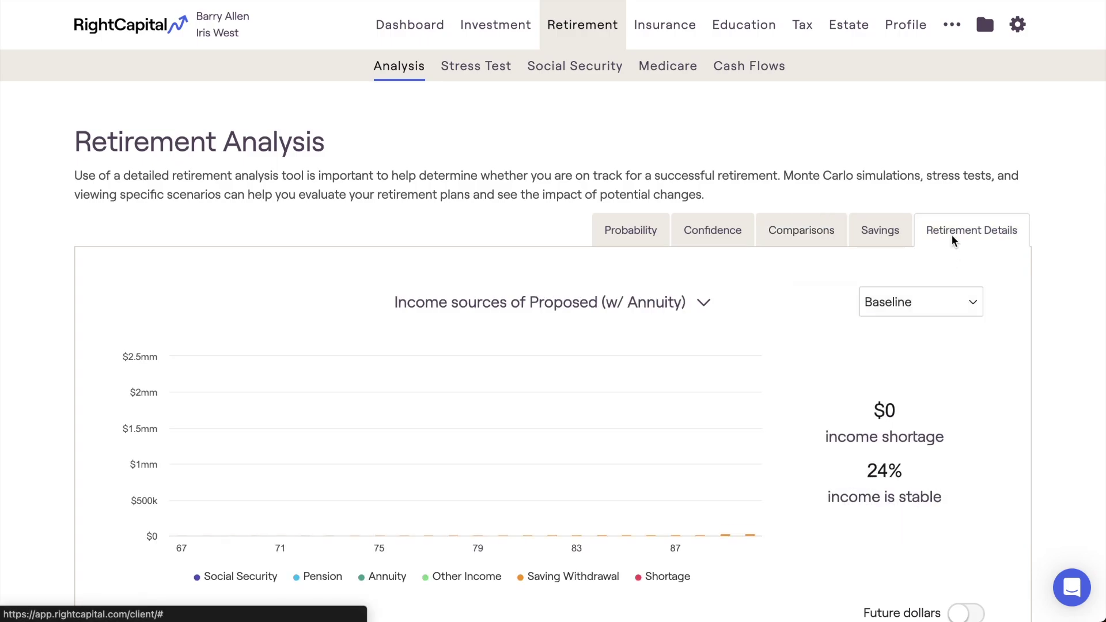
left_click(939, 300)
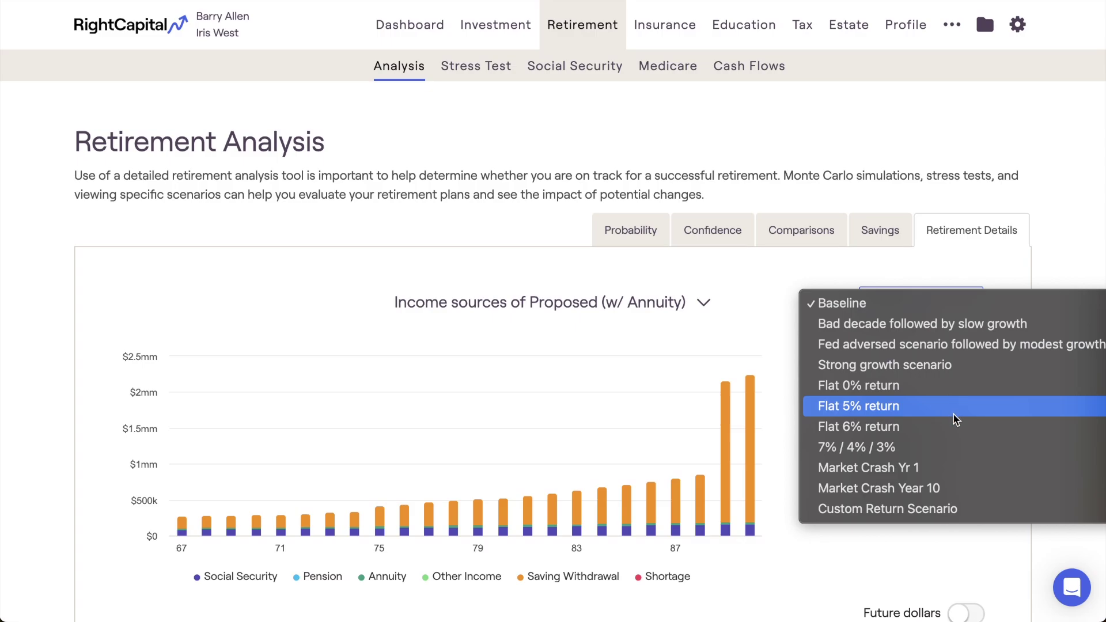
left_click(981, 511)
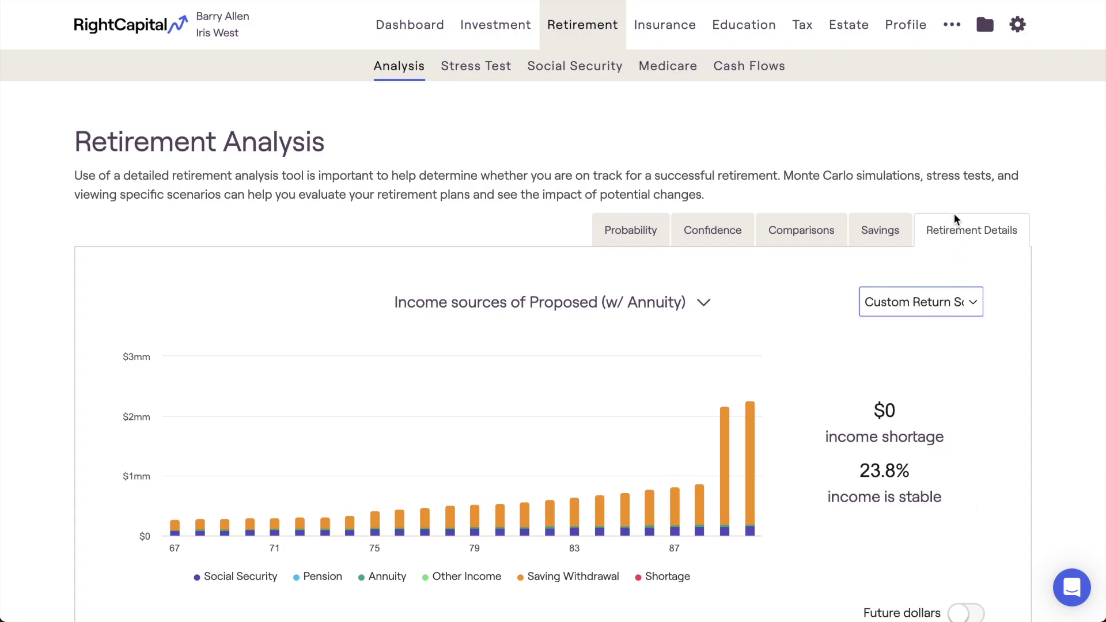
Run the Stock Plans invested-assets analysis on Custom Return Scenario, then go back to Retirement
left_click(946, 32)
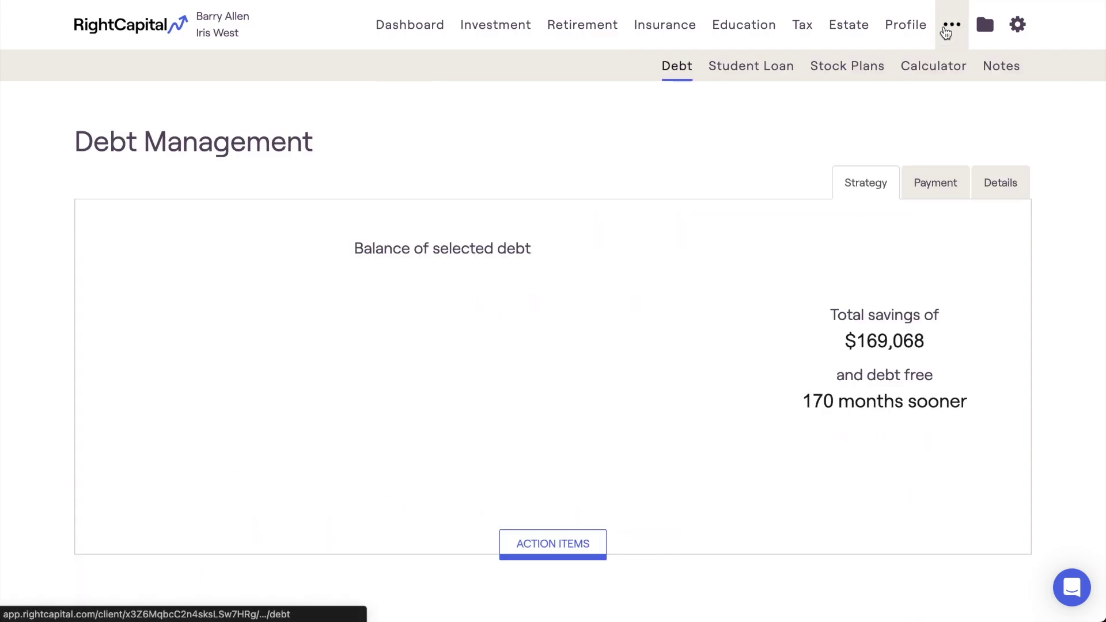
left_click(853, 79)
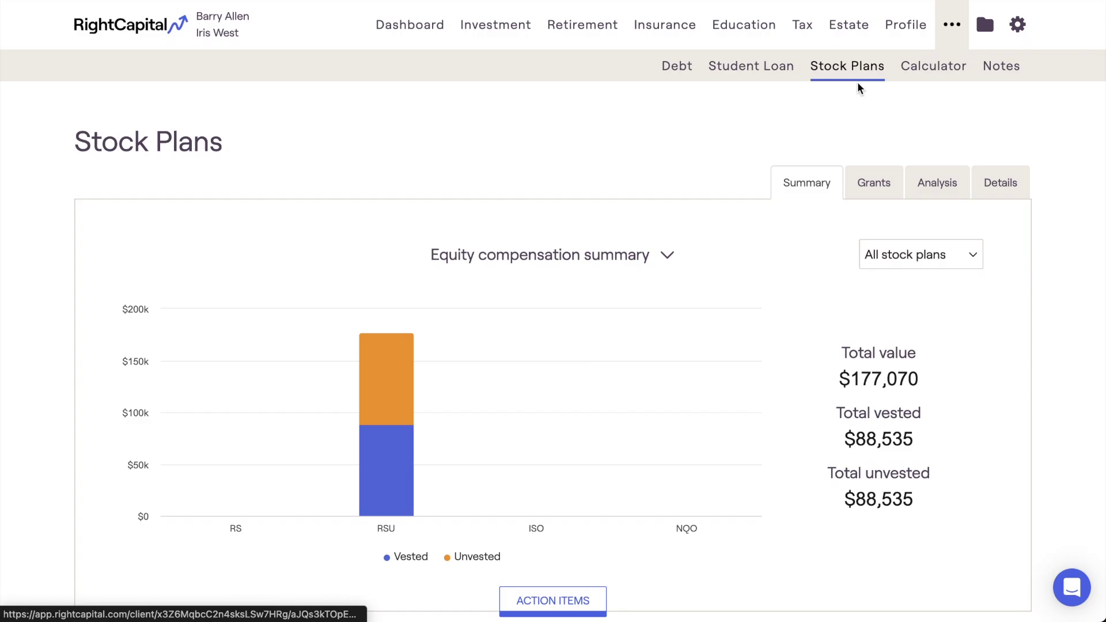
left_click(916, 174)
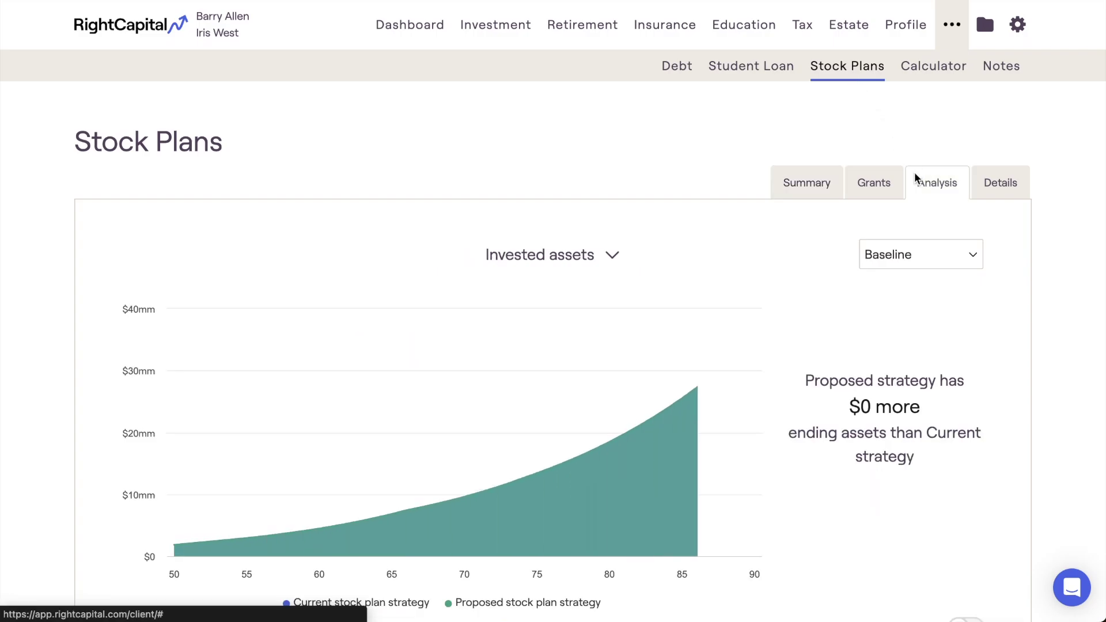
left_click(950, 255)
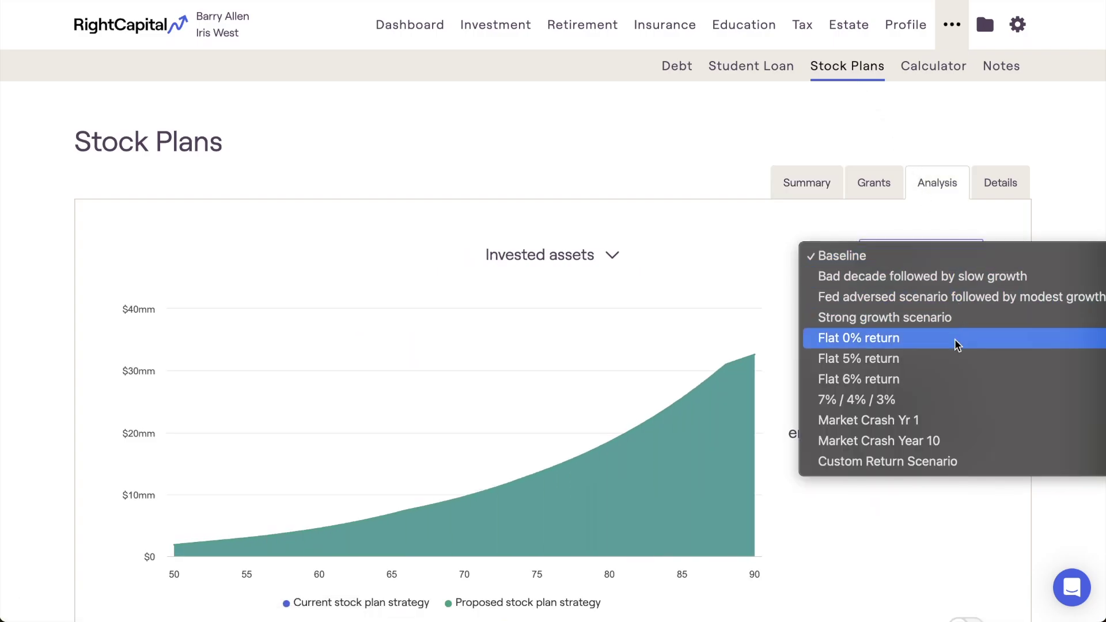
left_click(933, 460)
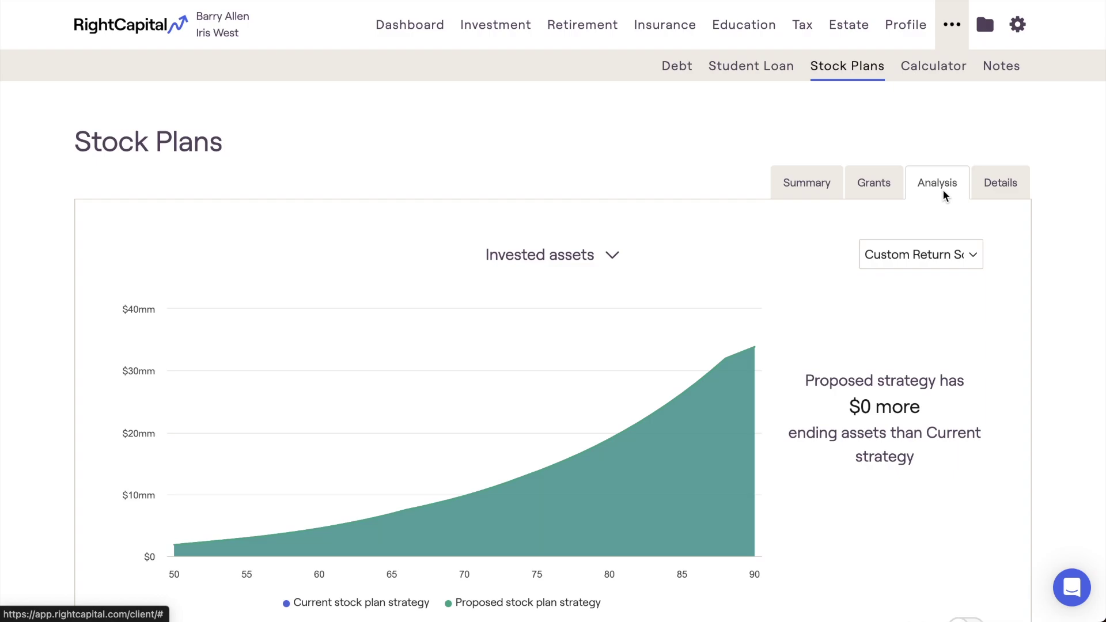
left_click(598, 36)
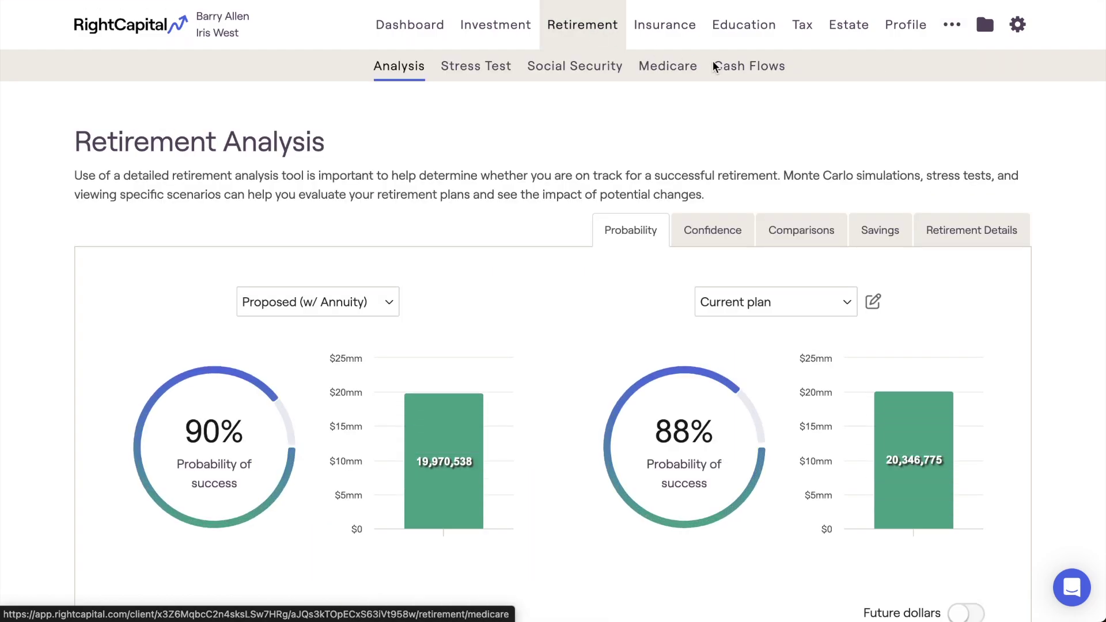
Show the 2024 Cash Flows waterfall map and reveal the report and settings menu
left_click(723, 68)
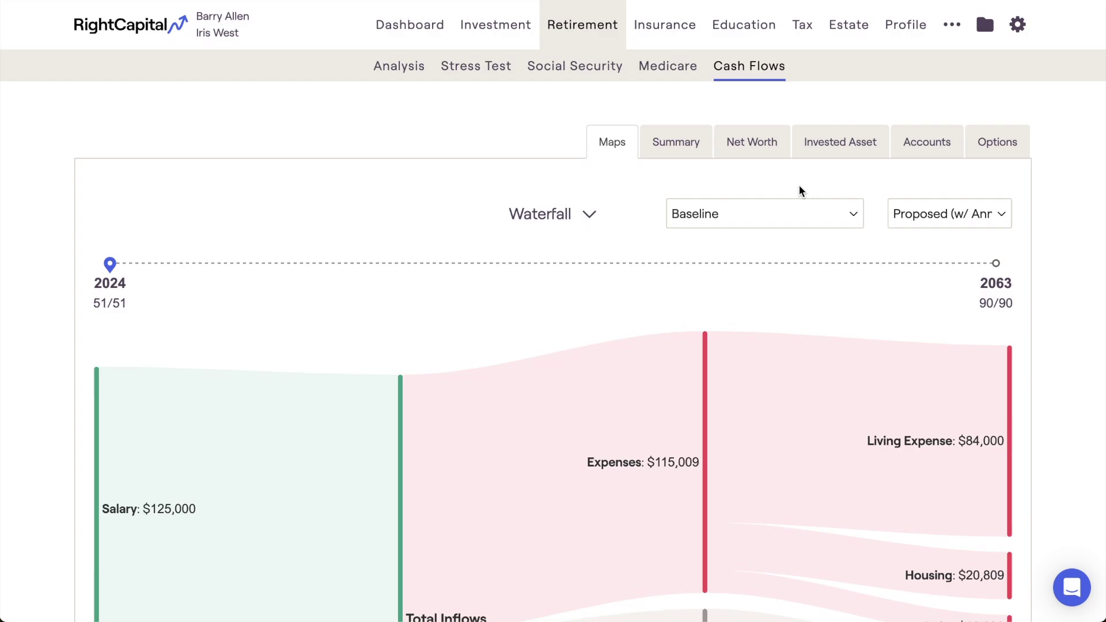
left_click(1017, 38)
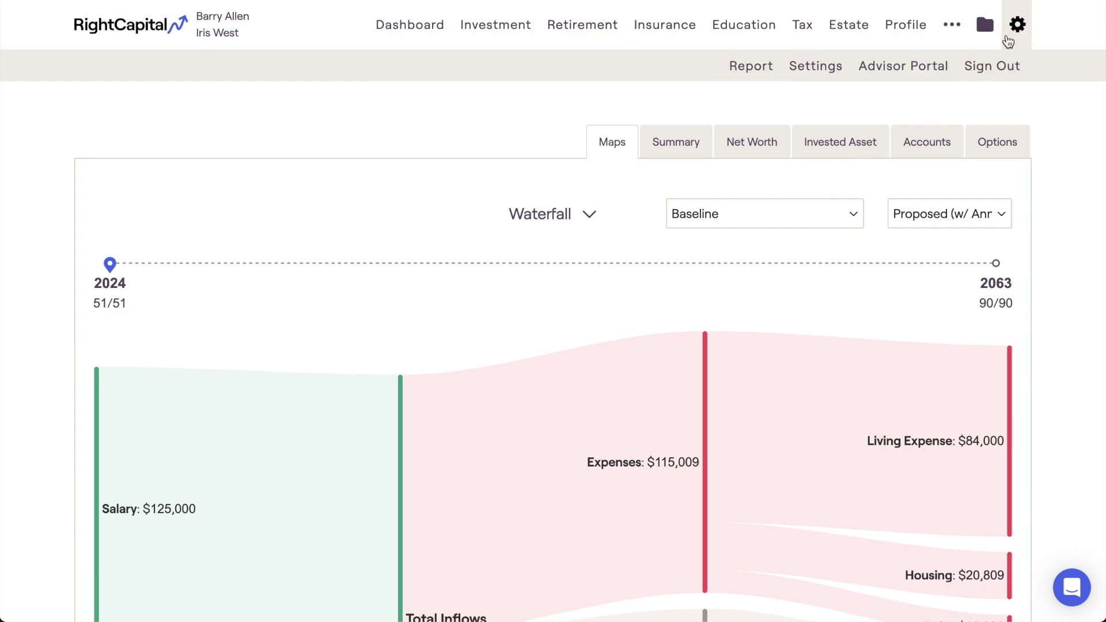
Open client Settings and check the 'Allow display of scenario-specific cash flows' info tip
left_click(821, 72)
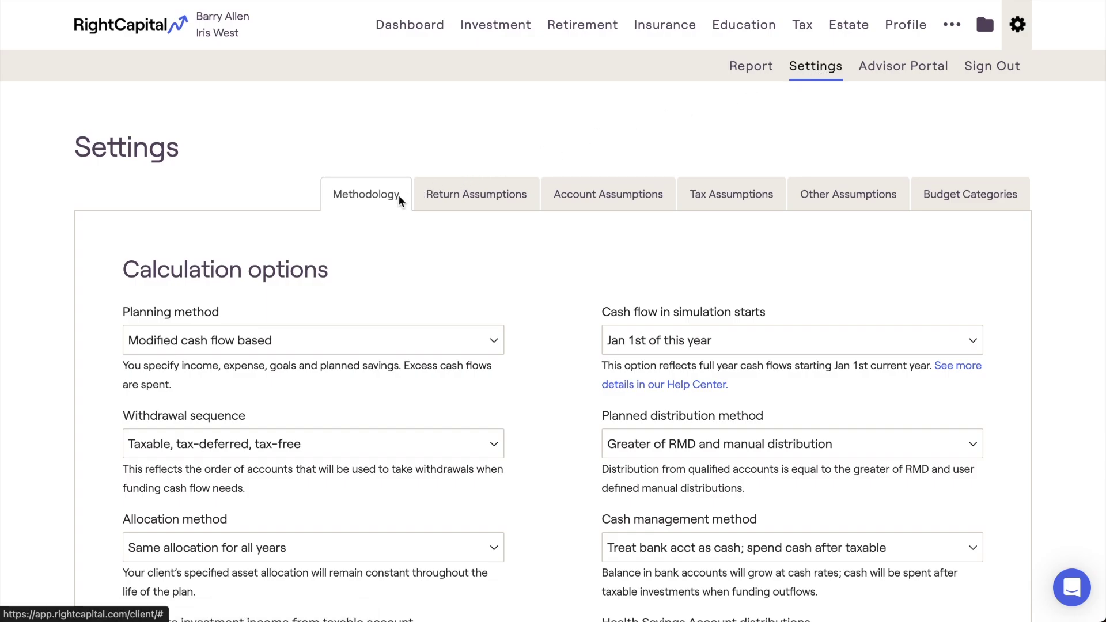
scroll(534, 320, "down", 5)
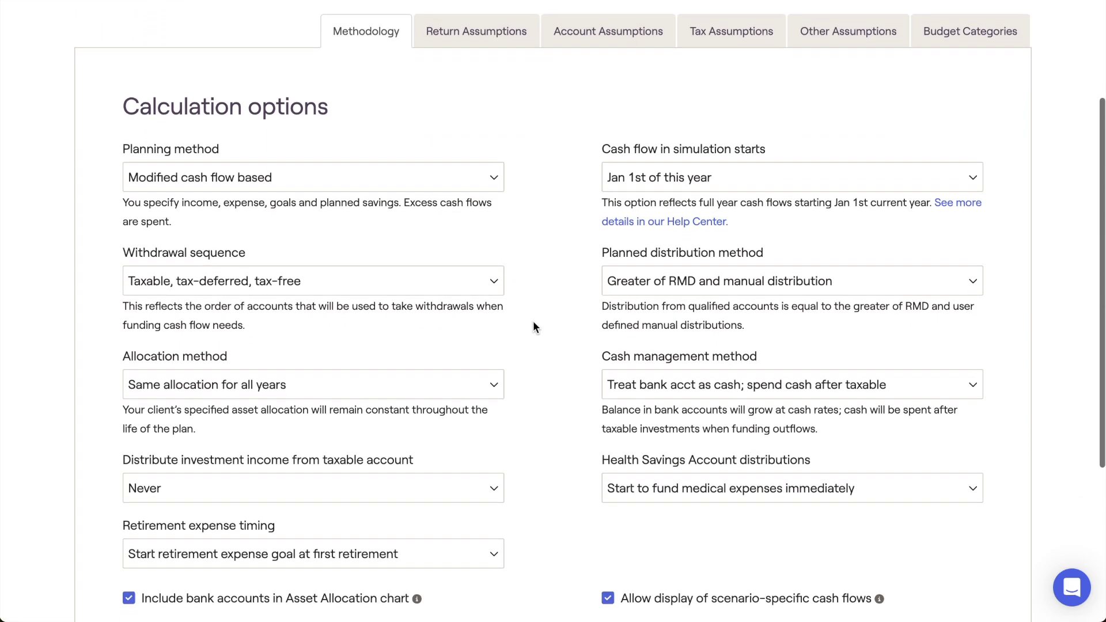
scroll(534, 327, "down", 1)
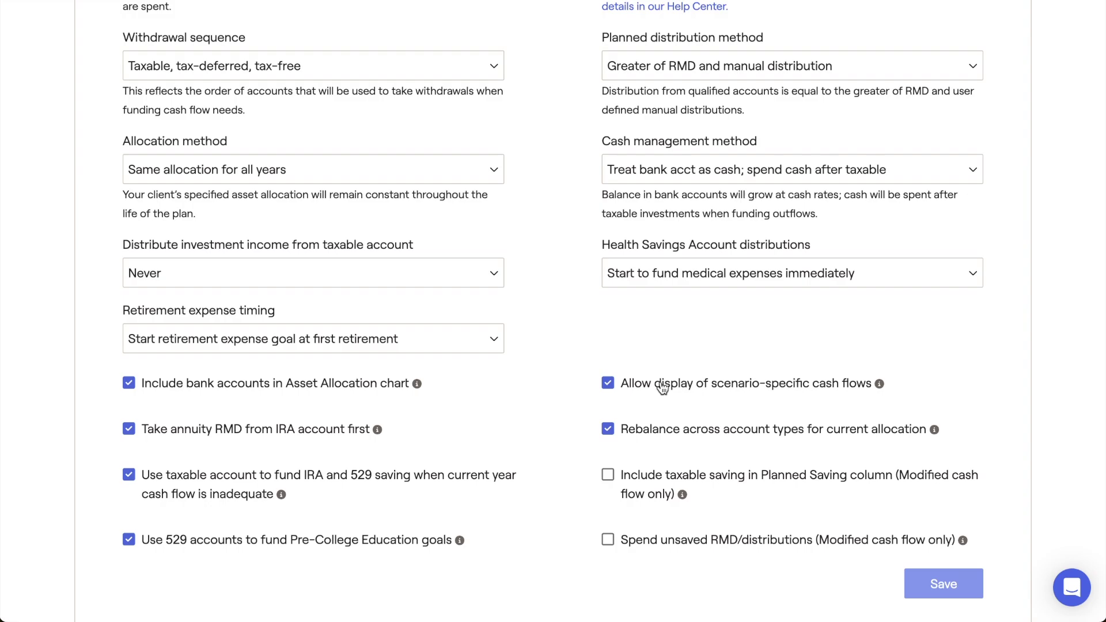
mouse_move(878, 390)
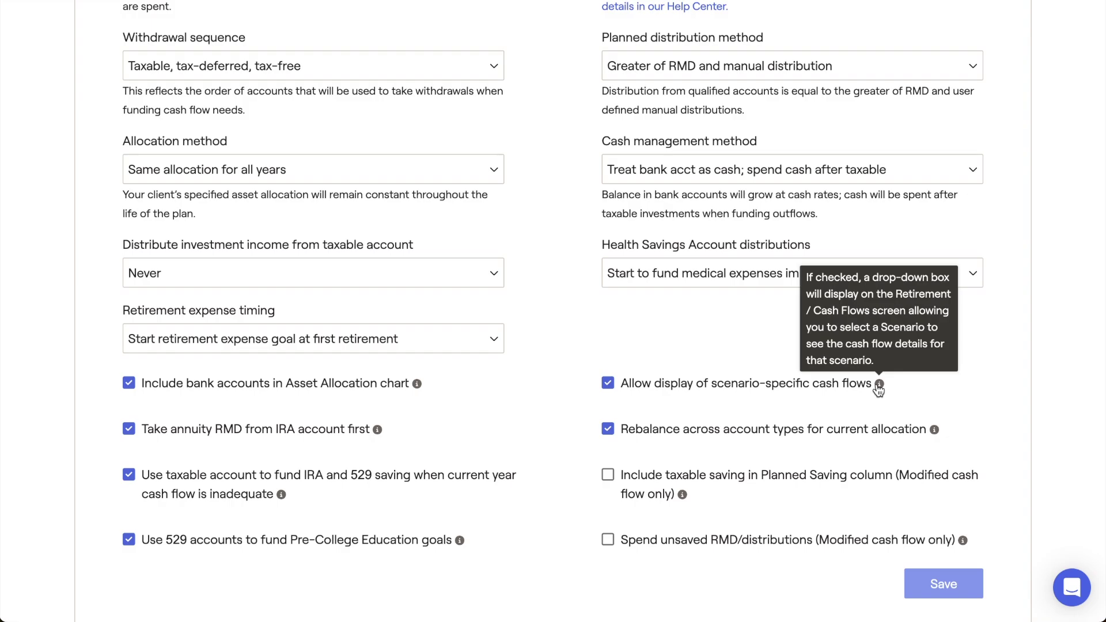
scroll(769, 325, "up", 6)
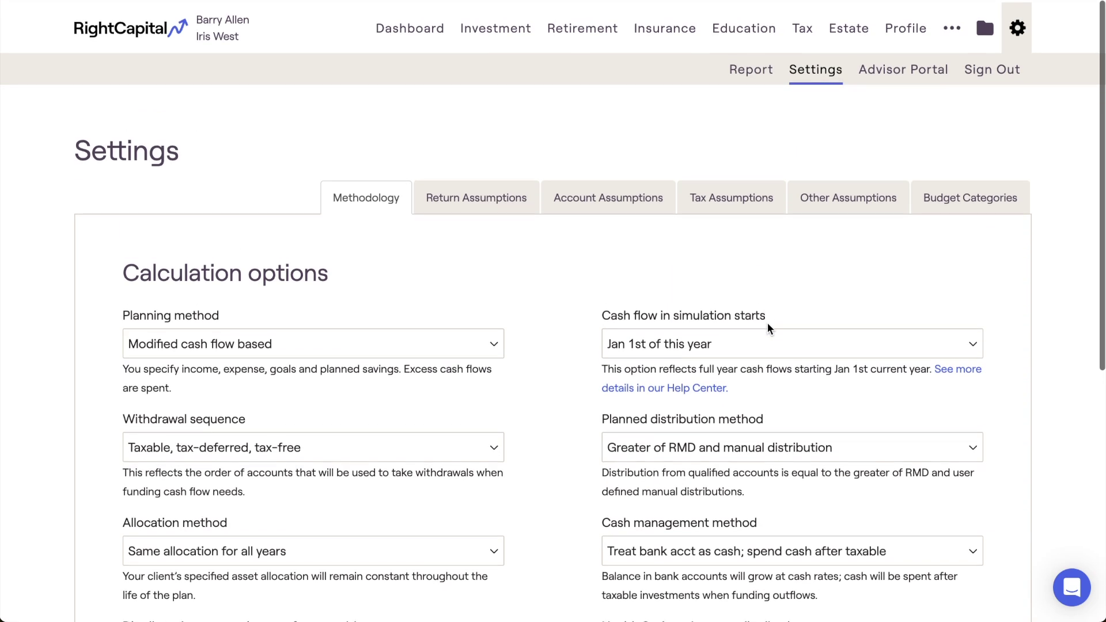
Show the Cash Flows Summary table under Custom Return Scenario, then return to the client list
left_click(602, 21)
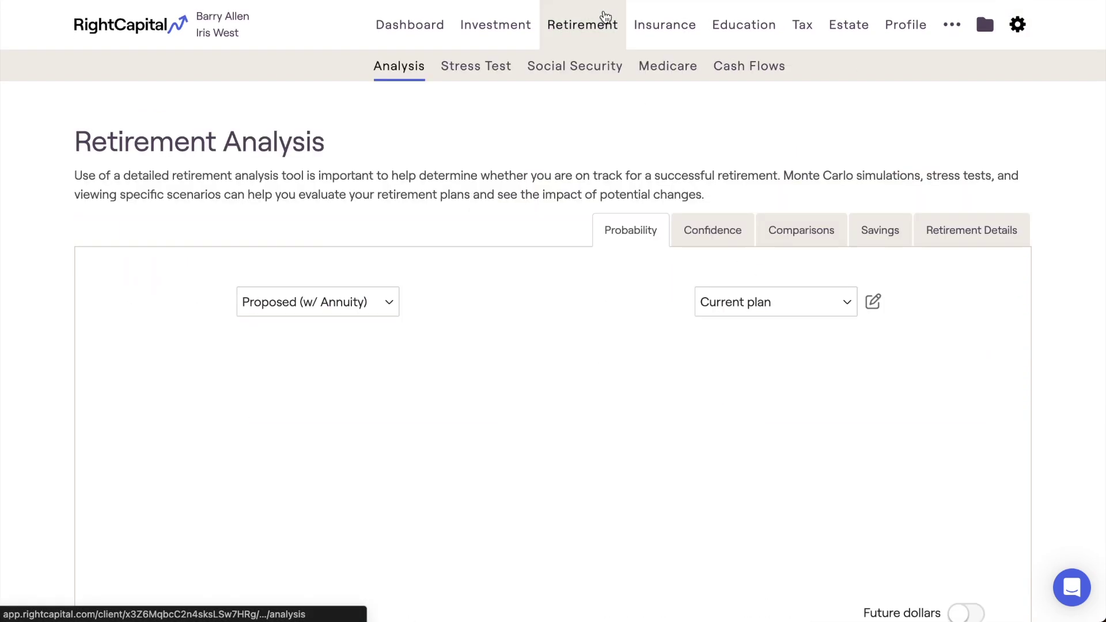
left_click(733, 69)
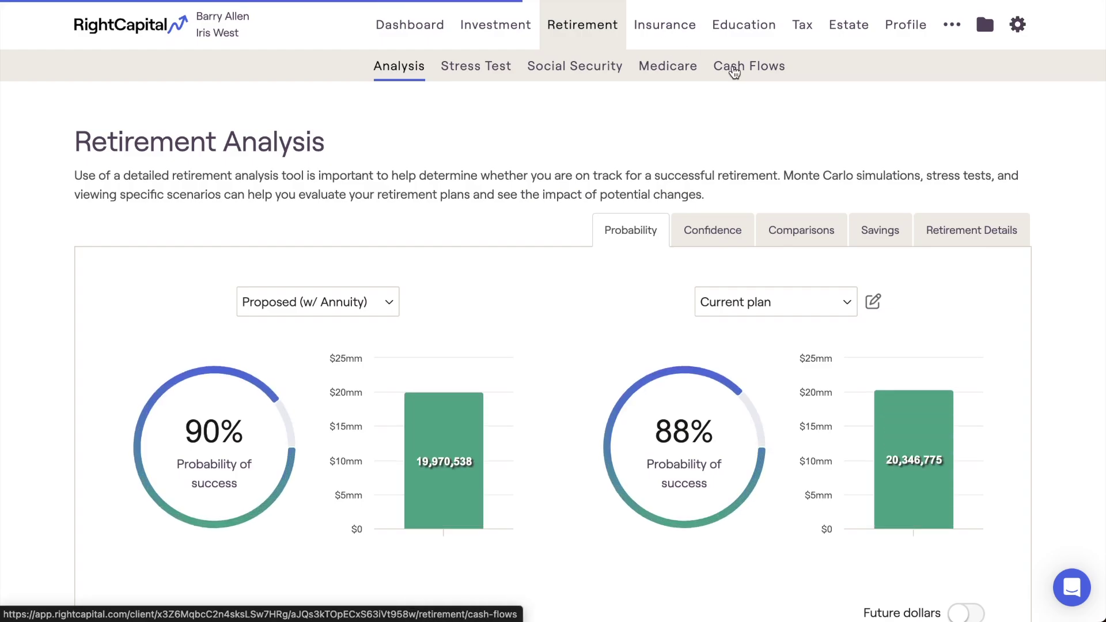
left_click(677, 144)
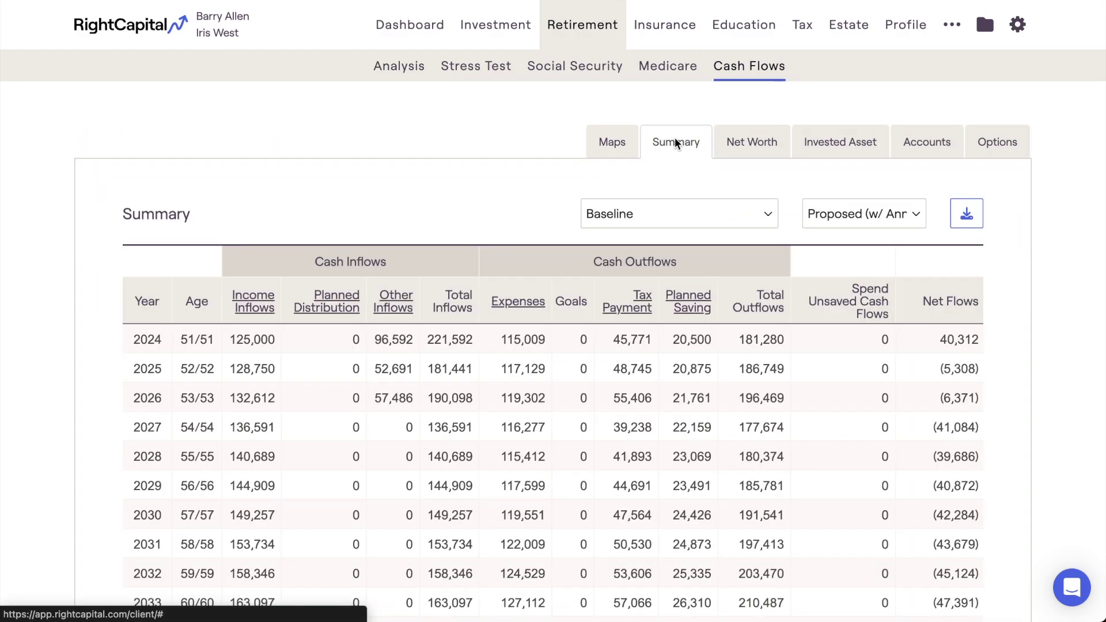
left_click(728, 215)
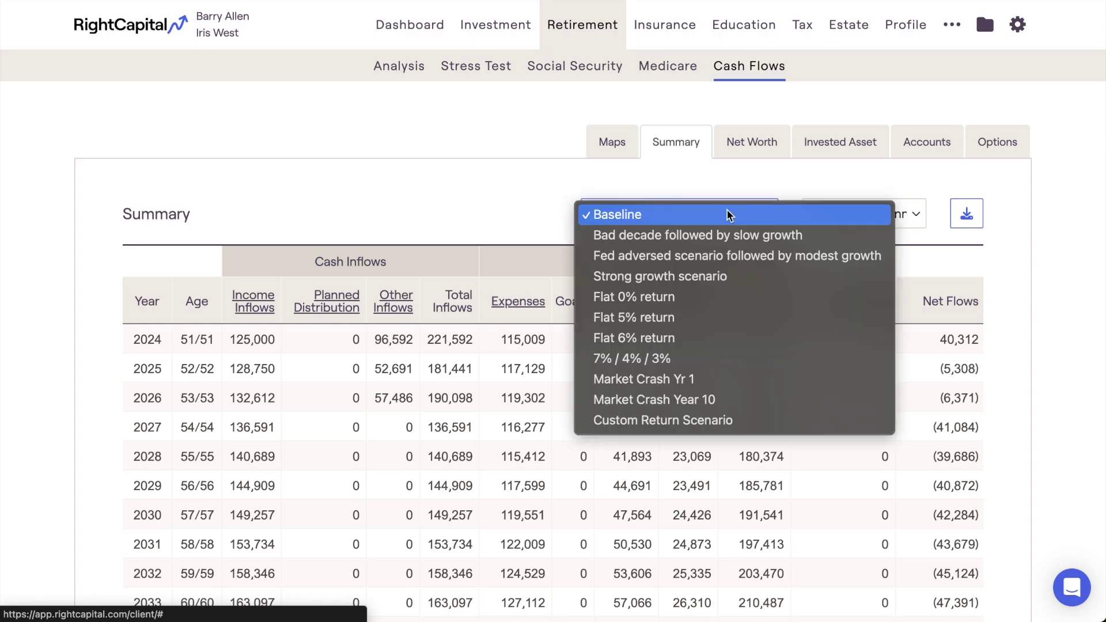
left_click(724, 421)
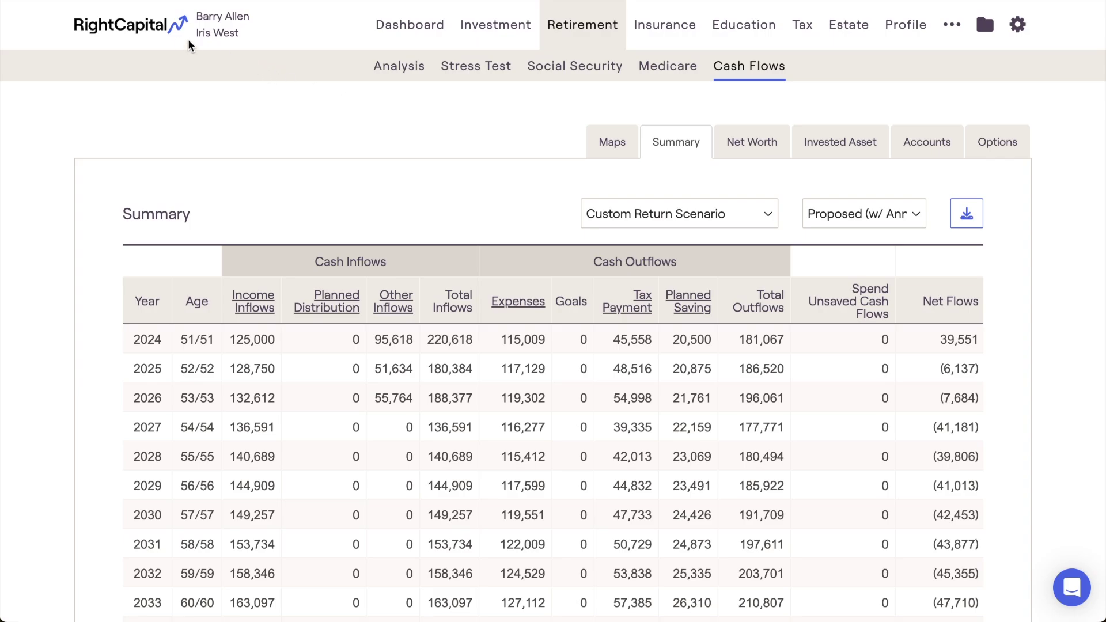
left_click(171, 38)
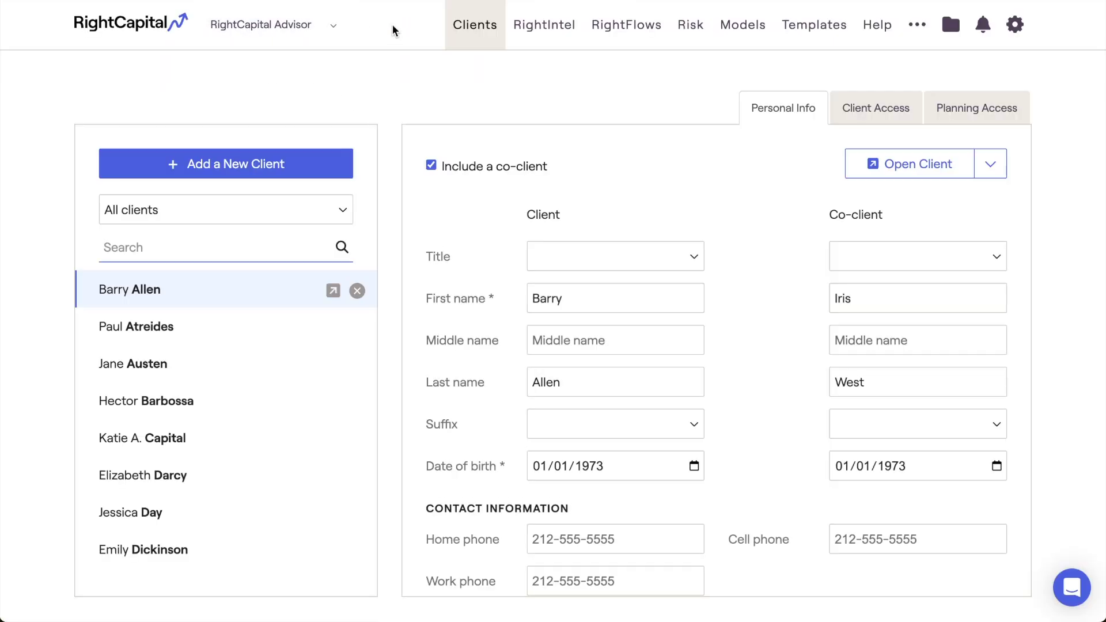
Review the advisor's client preset methodology in Client Settings, including the Allow display info note
mouse_move(916, 24)
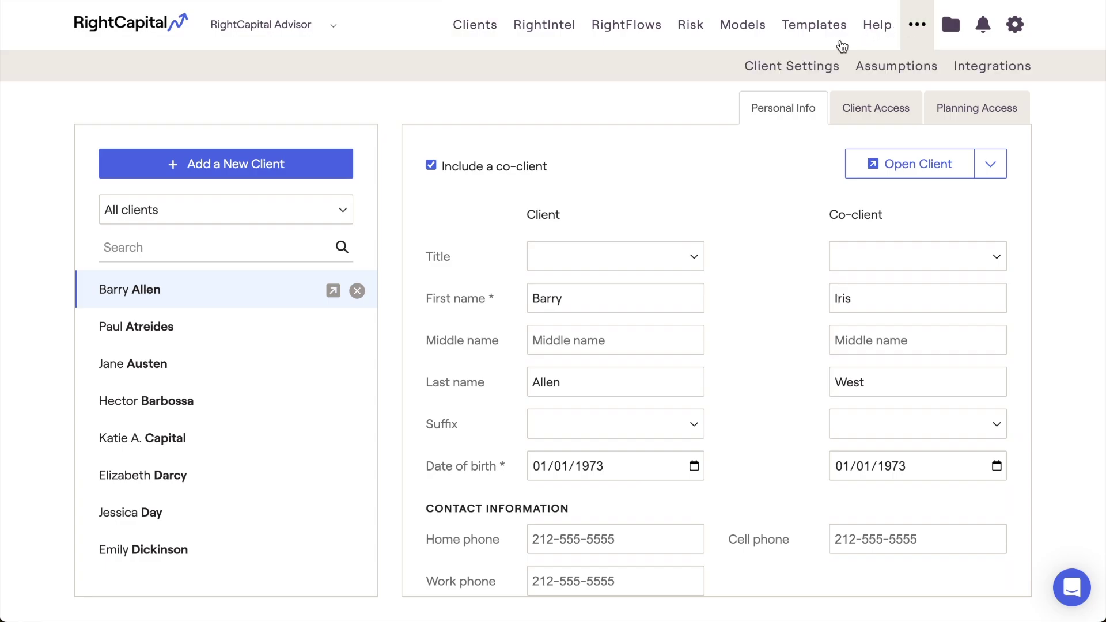
left_click(802, 65)
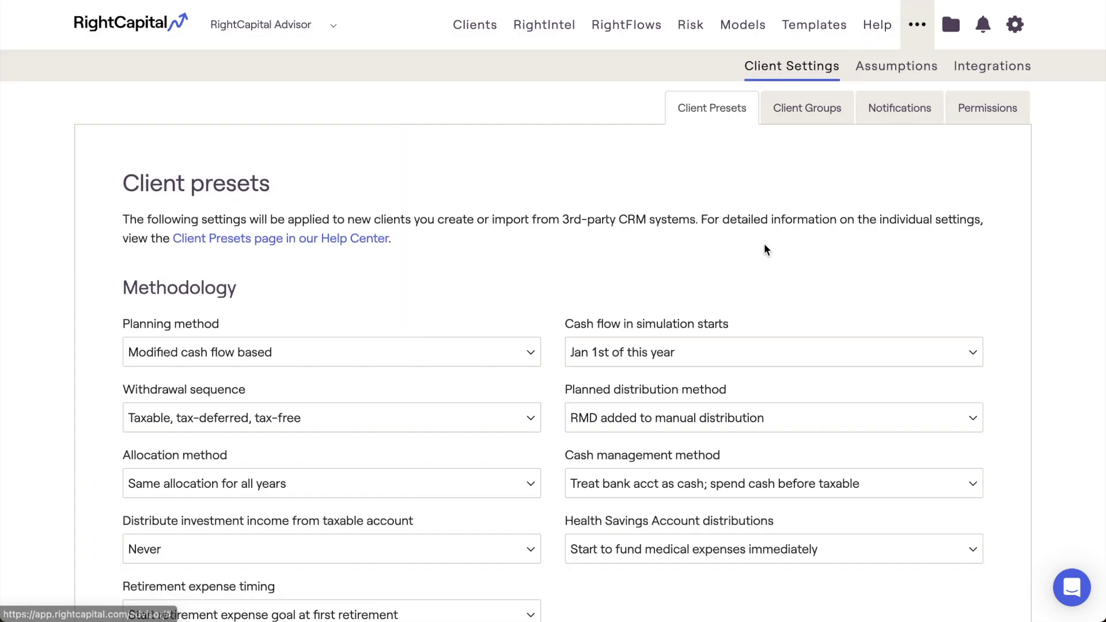
scroll(765, 246, "down", 5)
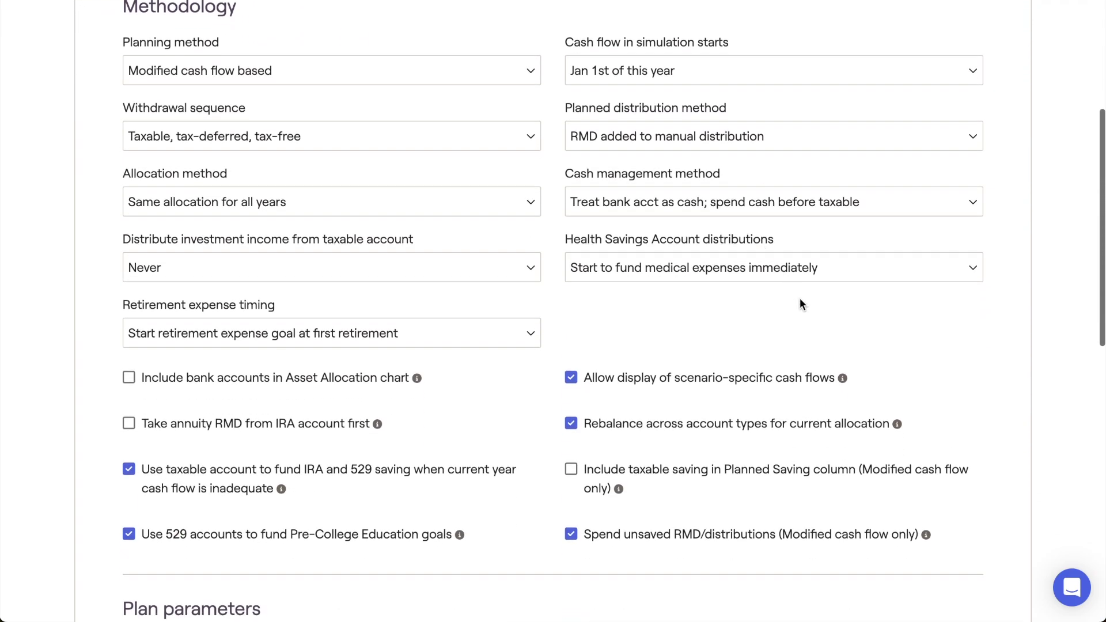
mouse_move(844, 379)
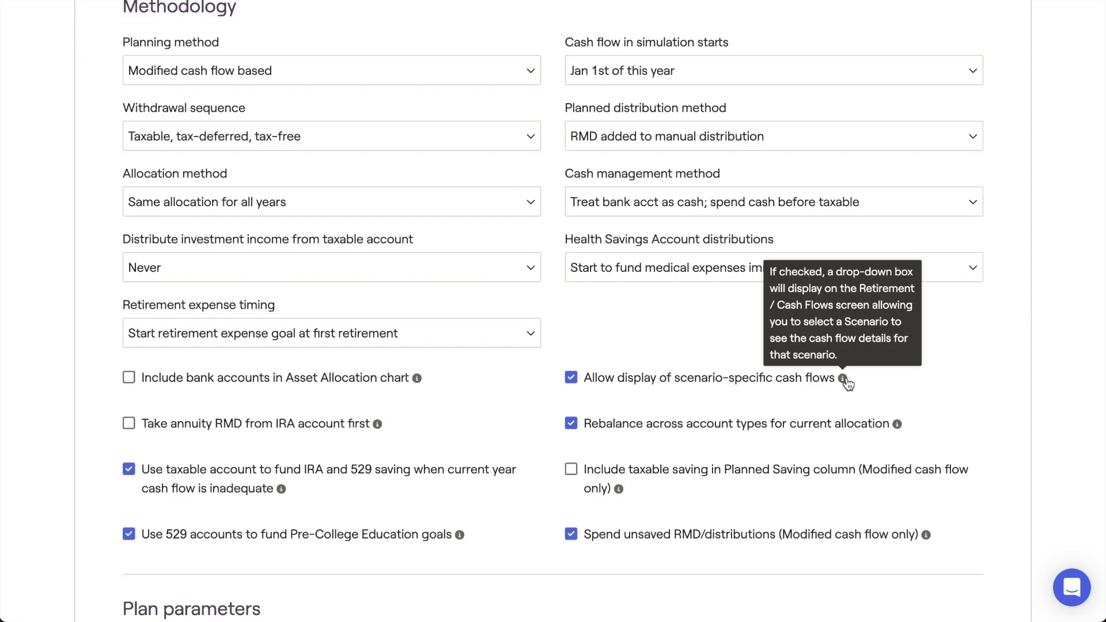
Bring up the Help Center home page with its Trending Topics and start the support chat
scroll(846, 382, "up", 5)
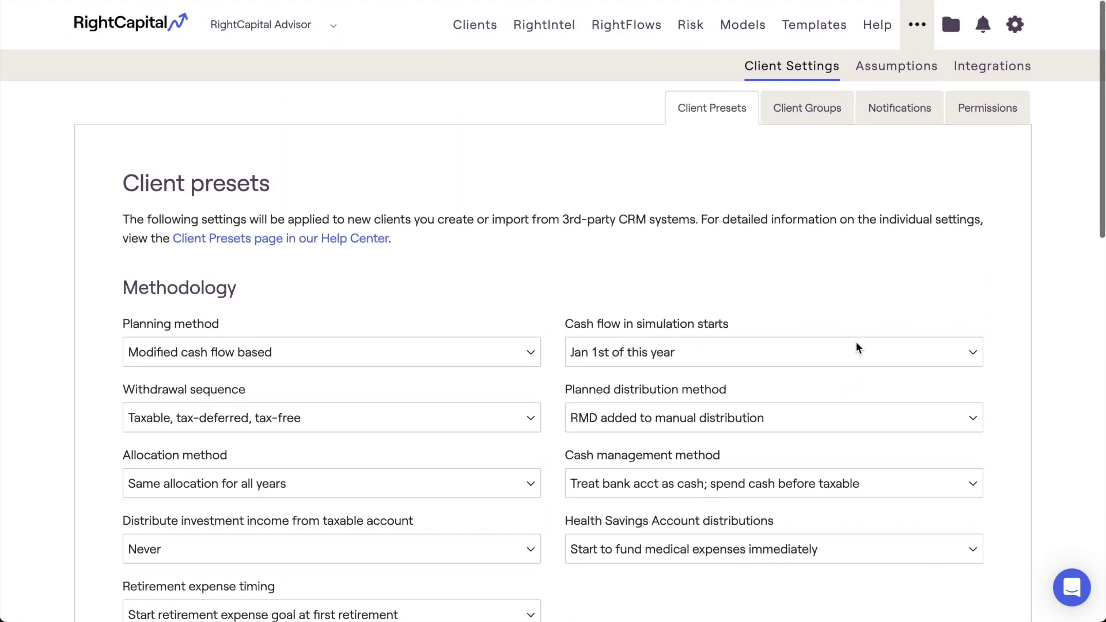
left_click(879, 35)
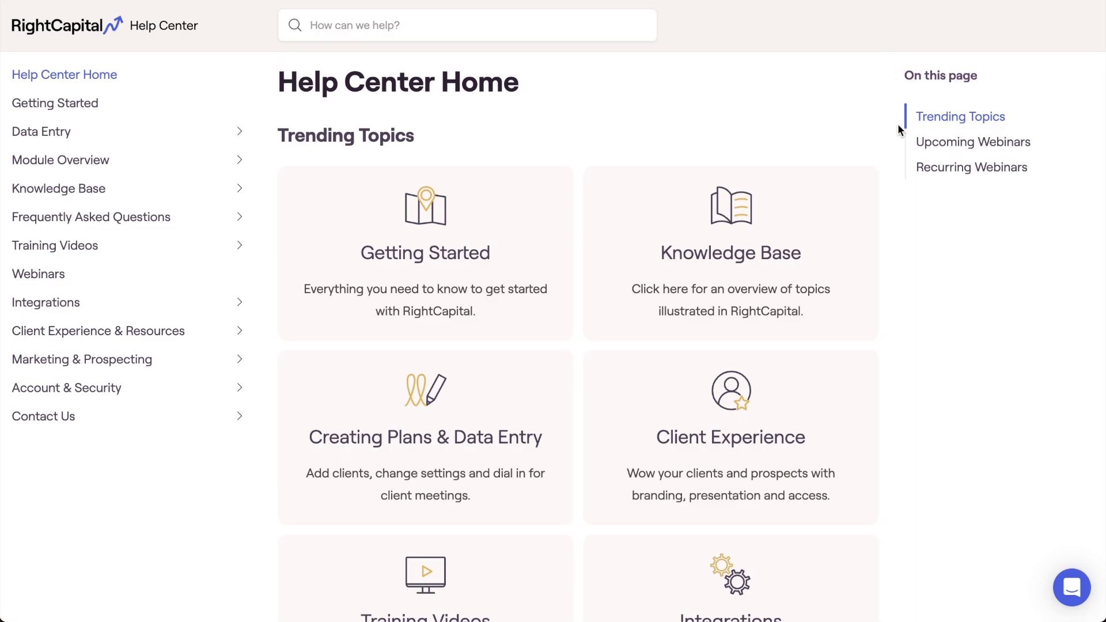
left_click(1063, 588)
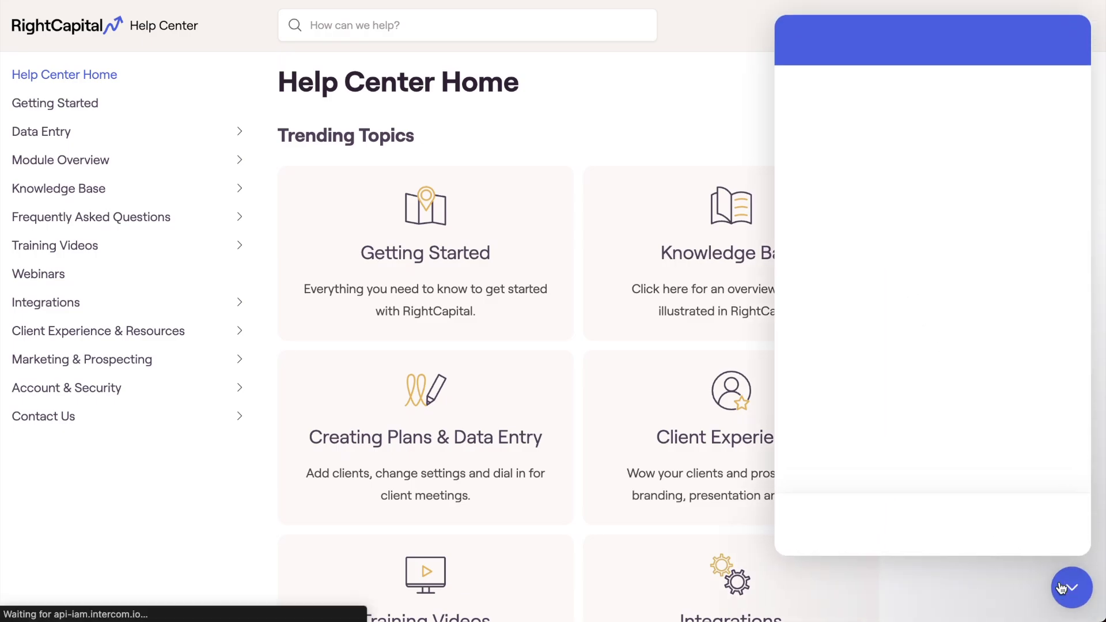